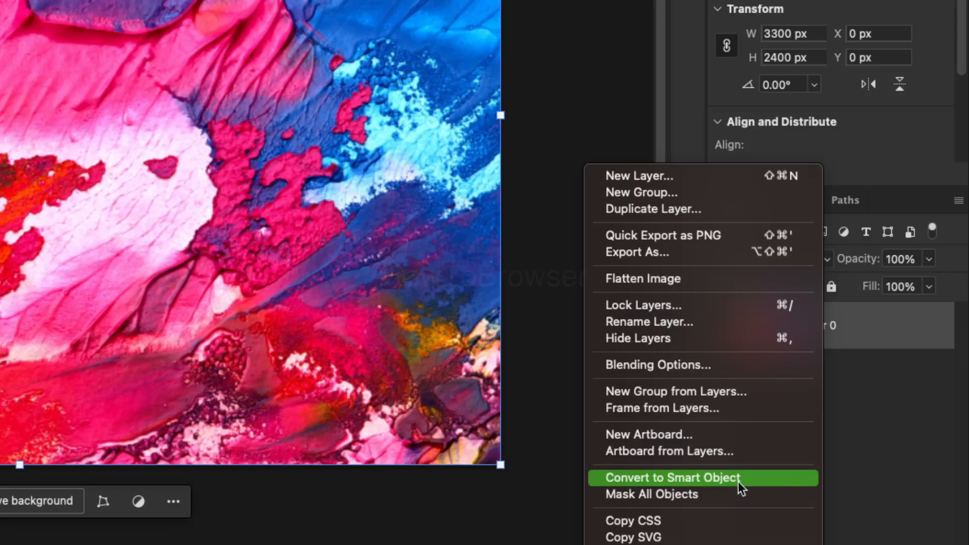
# Step: Convert the image layer to a smart object and duplicate it as Layer 0 copy in the same document
pyautogui.click(738, 481)
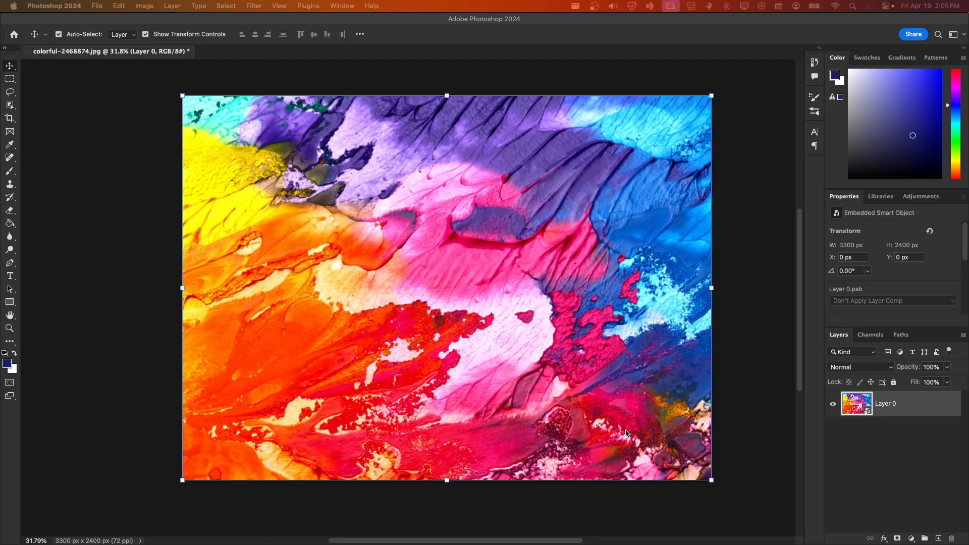
pyautogui.rightClick(903, 403)
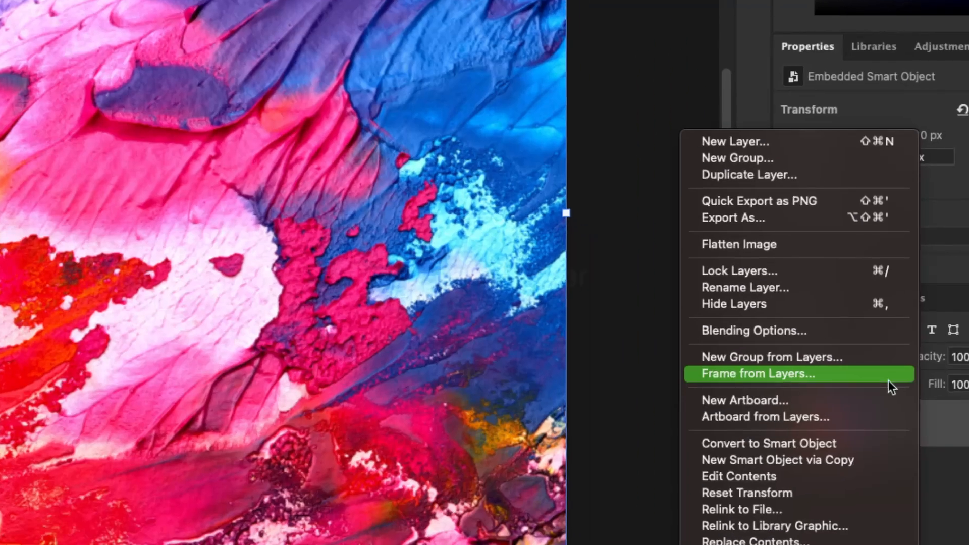
pyautogui.click(770, 177)
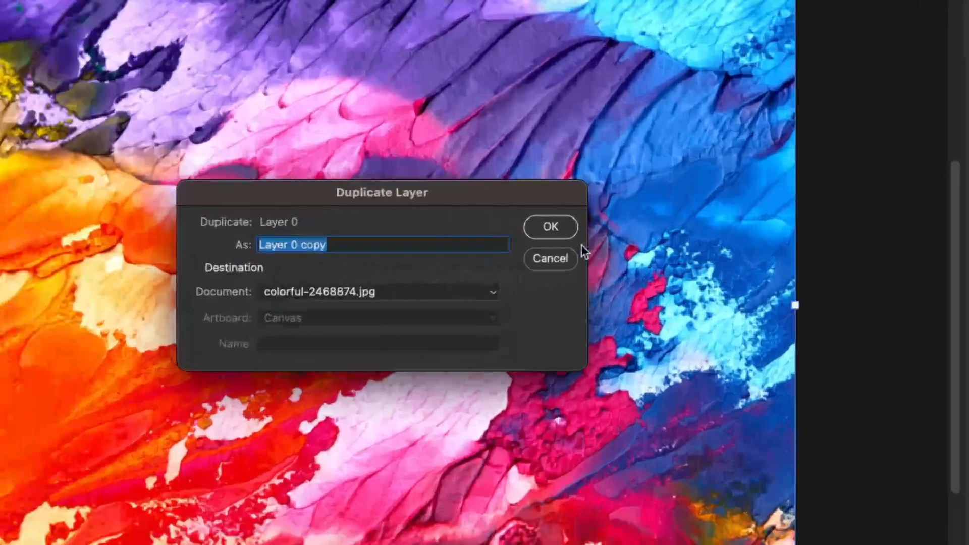
pyautogui.click(577, 244)
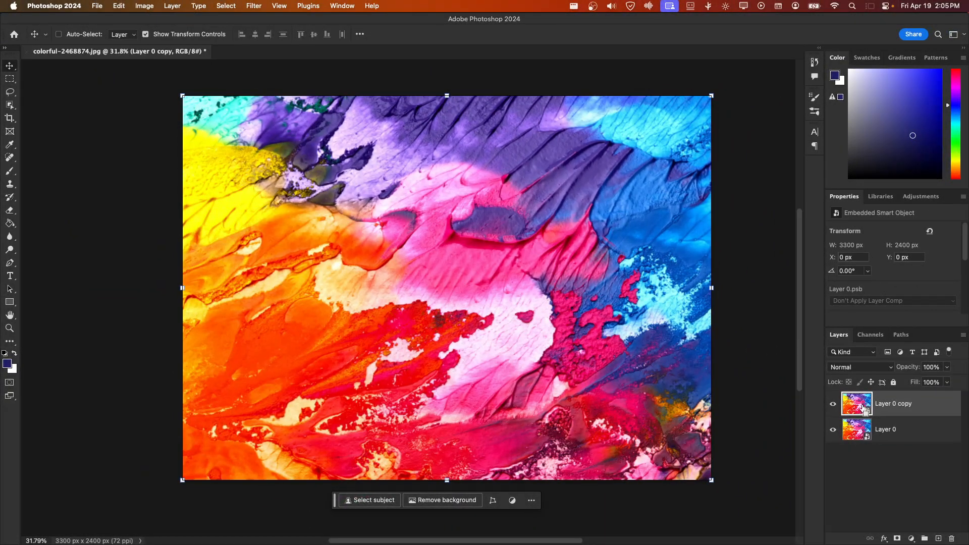
pyautogui.press('super+j')
pyautogui.press('super+z')
pyautogui.press('super+Tab')
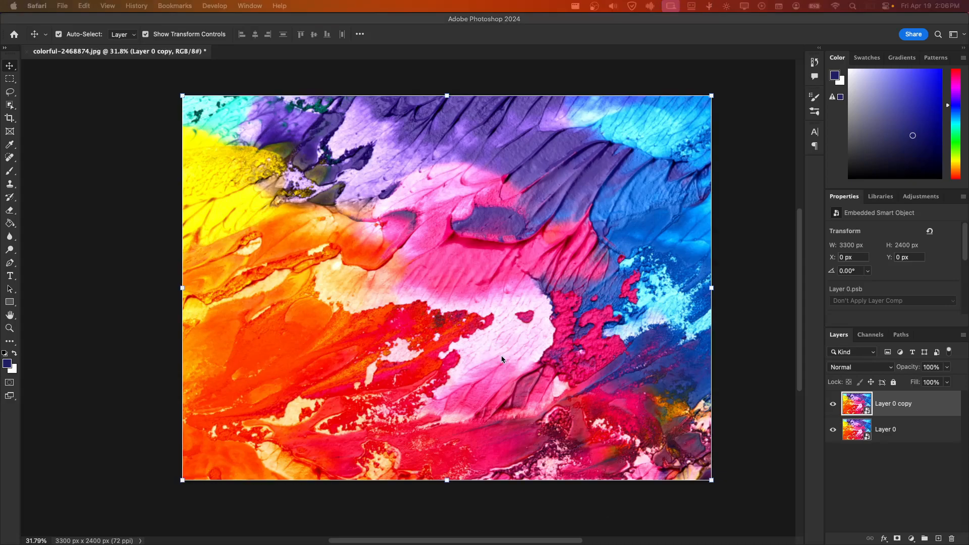
# Step: Open the Filter Gallery for Layer 0 copy and delete the extra Stamp effect layer
pyautogui.click(245, 19)
pyautogui.click(253, 8)
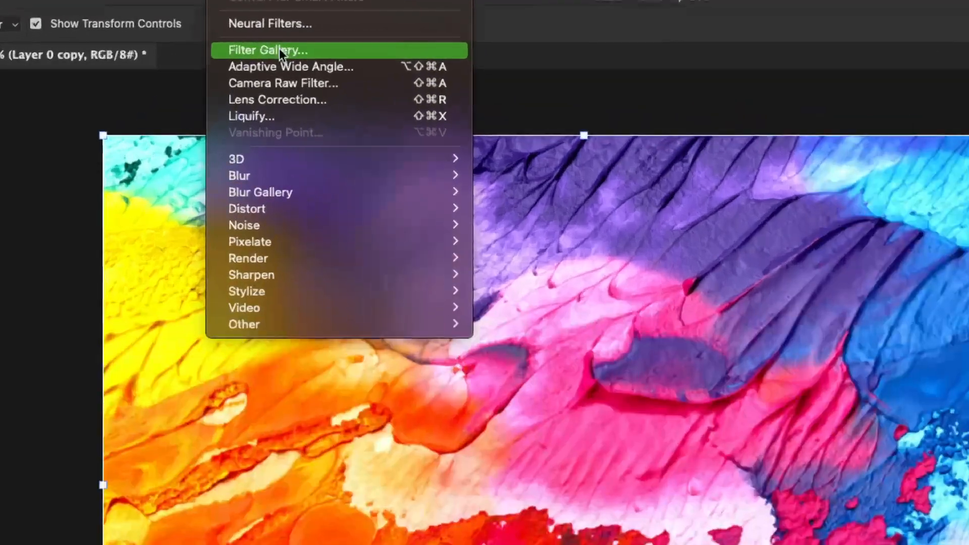
pyautogui.click(280, 48)
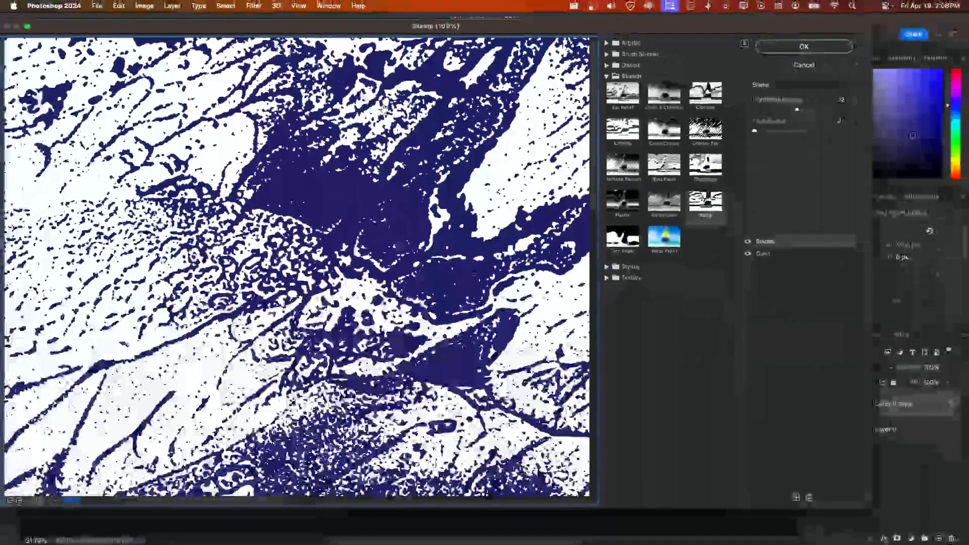
pyautogui.click(809, 497)
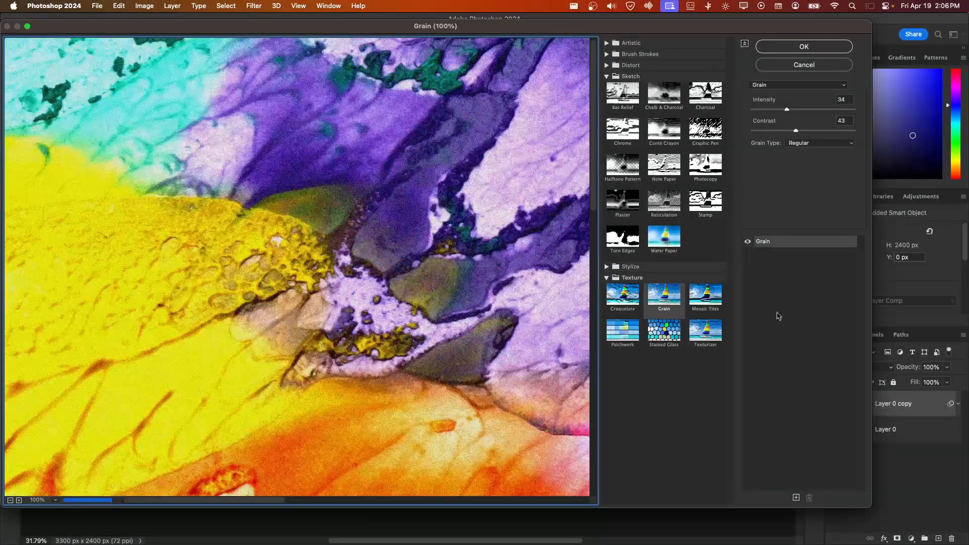
# Step: Replace the Grain effect with the Glass filter from the Distort category
pyautogui.click(607, 65)
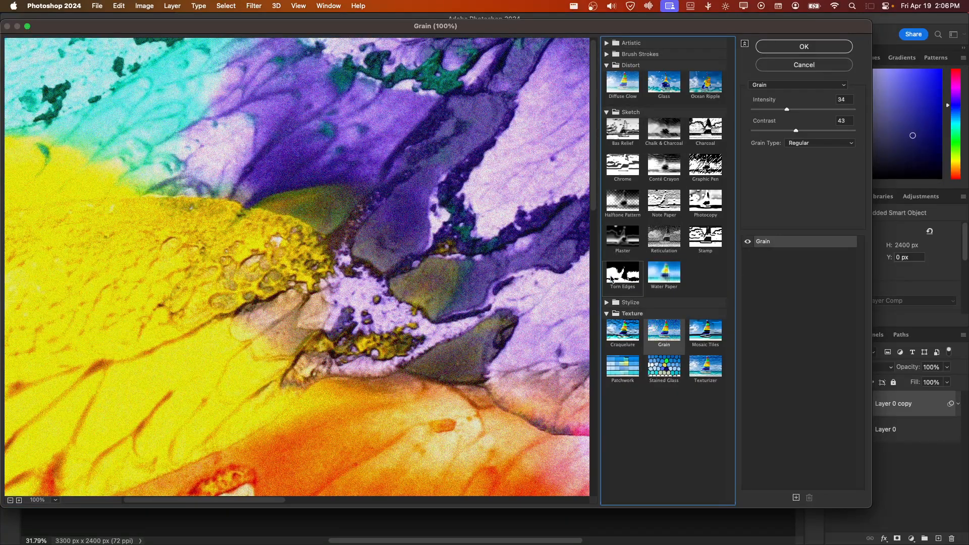
pyautogui.click(607, 313)
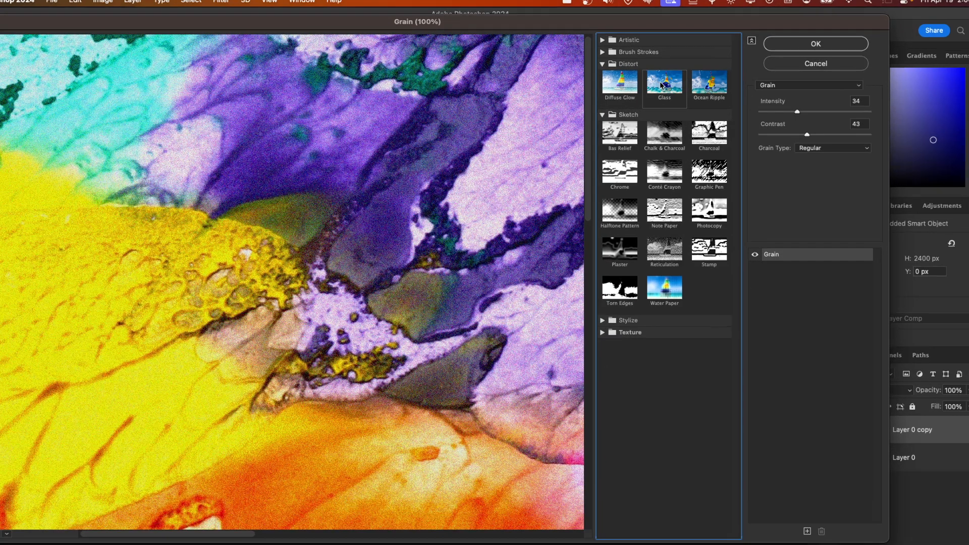
pyautogui.click(664, 82)
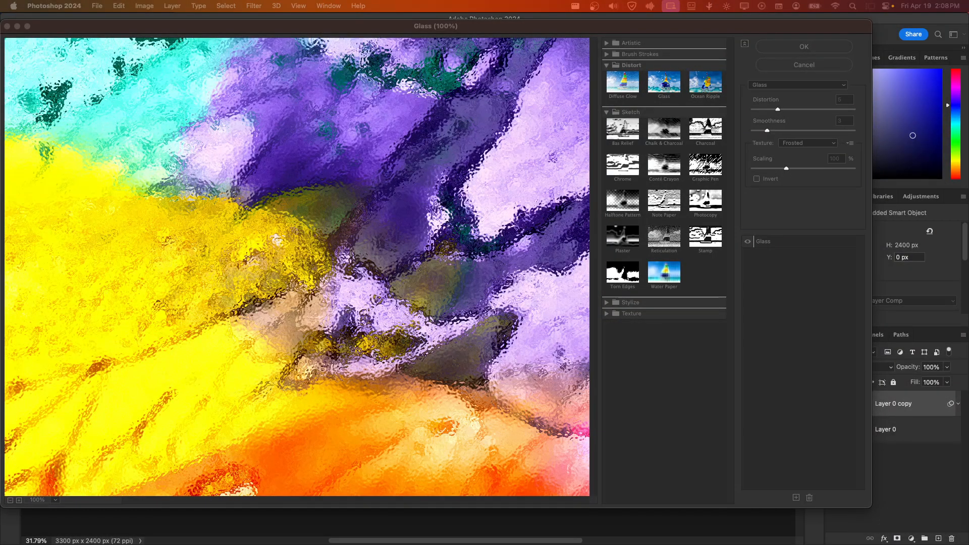
# Step: Apply the Glass filter with Distortion 7, Smoothness 3 and the Frosted texture at 100% scaling
pyautogui.click(795, 137)
pyautogui.click(795, 143)
pyautogui.click(796, 143)
pyautogui.moveTo(767, 130)
pyautogui.mouseDown()
pyautogui.moveTo(778, 130)
pyautogui.moveTo(770, 130)
pyautogui.mouseUp()
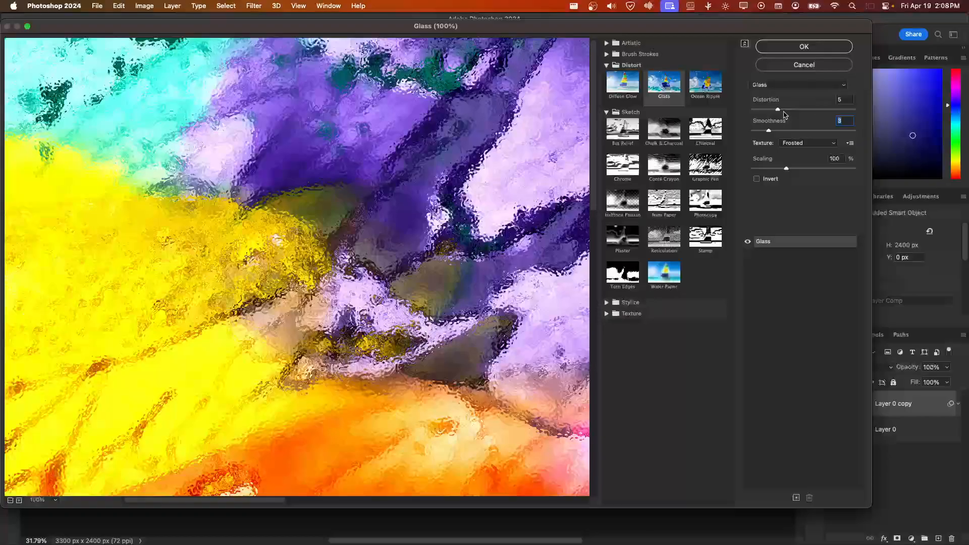
pyautogui.moveTo(779, 110)
pyautogui.mouseDown()
pyautogui.moveTo(761, 110)
pyautogui.moveTo(790, 111)
pyautogui.mouseUp()
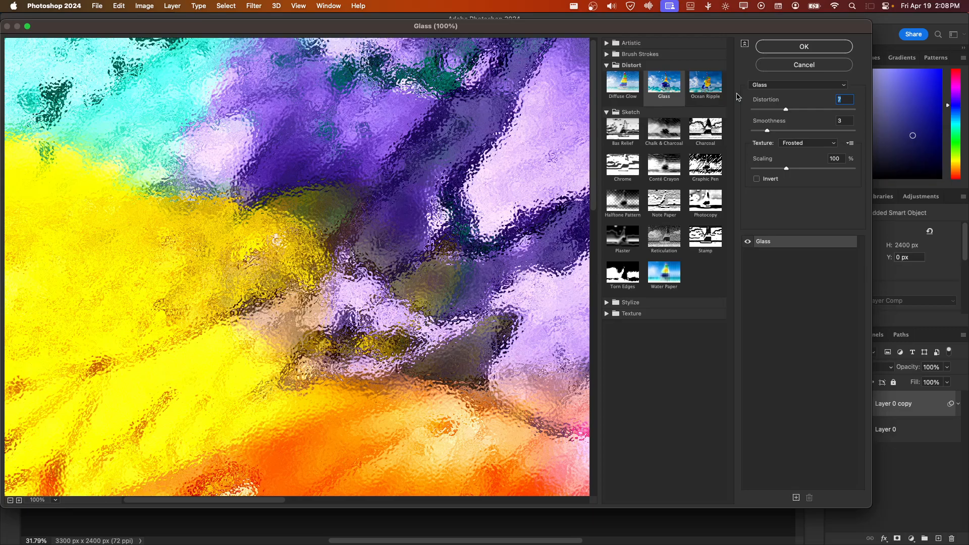
pyautogui.click(795, 48)
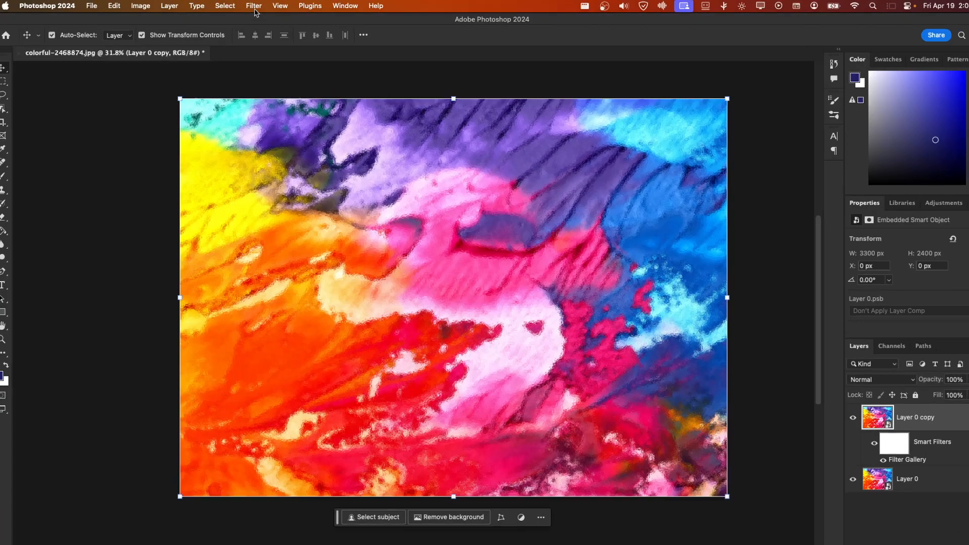
# Step: Apply a Gaussian Blur with a 20-pixel radius to Layer 0 copy
pyautogui.click(255, 7)
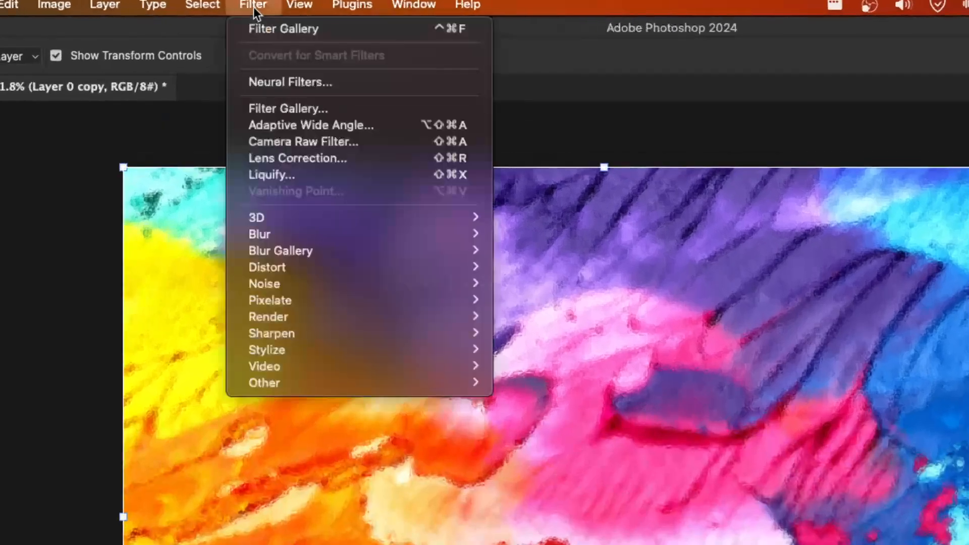
pyautogui.moveTo(289, 138)
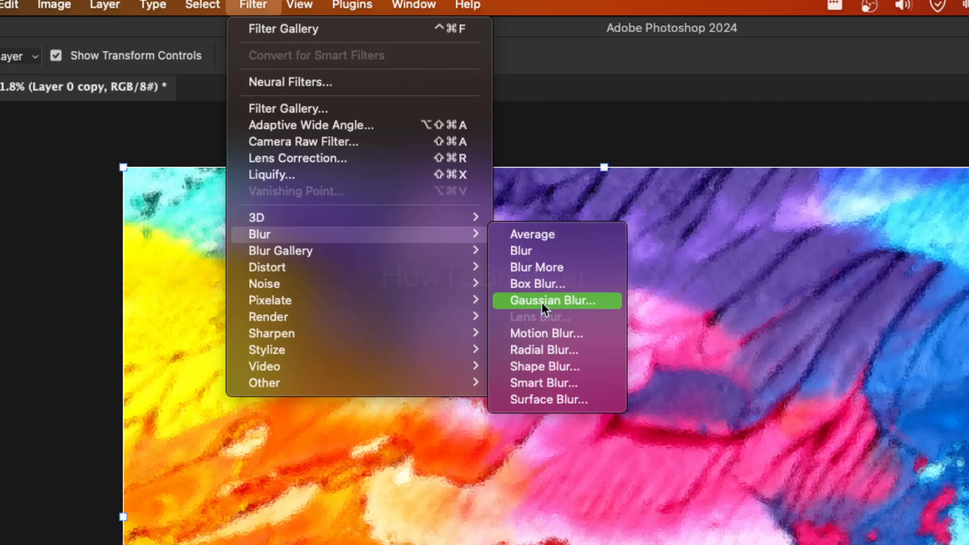
pyautogui.click(541, 302)
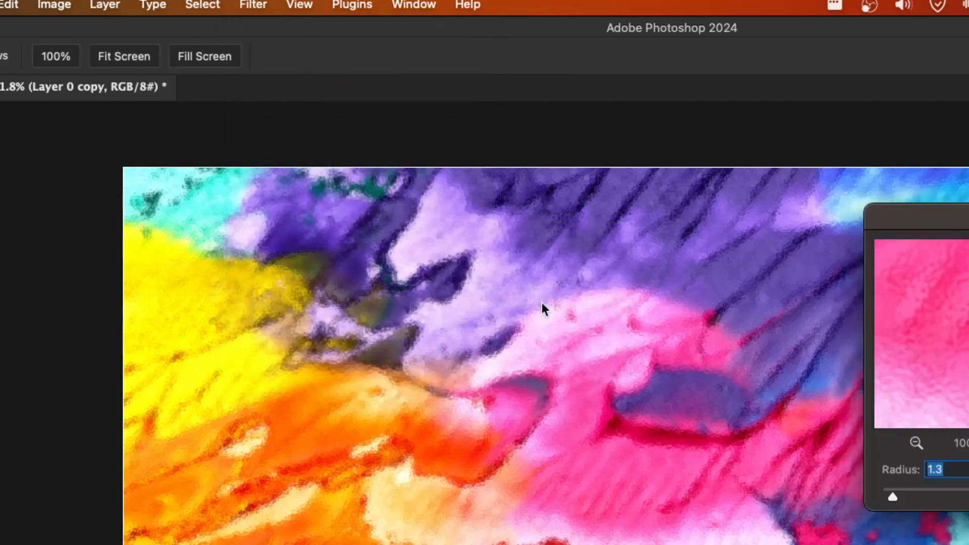
pyautogui.moveTo(607, 277); pyautogui.dragTo(641, 276)
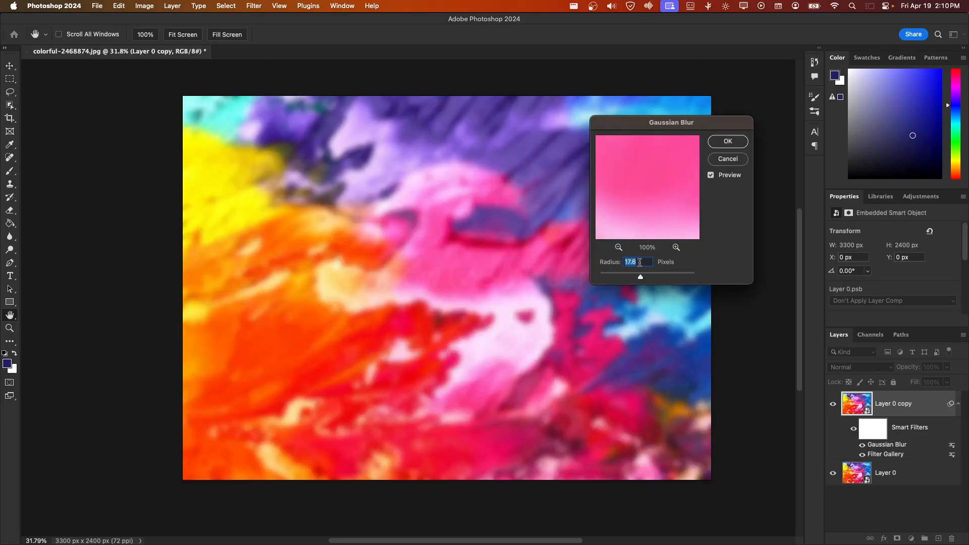
pyautogui.write('20')
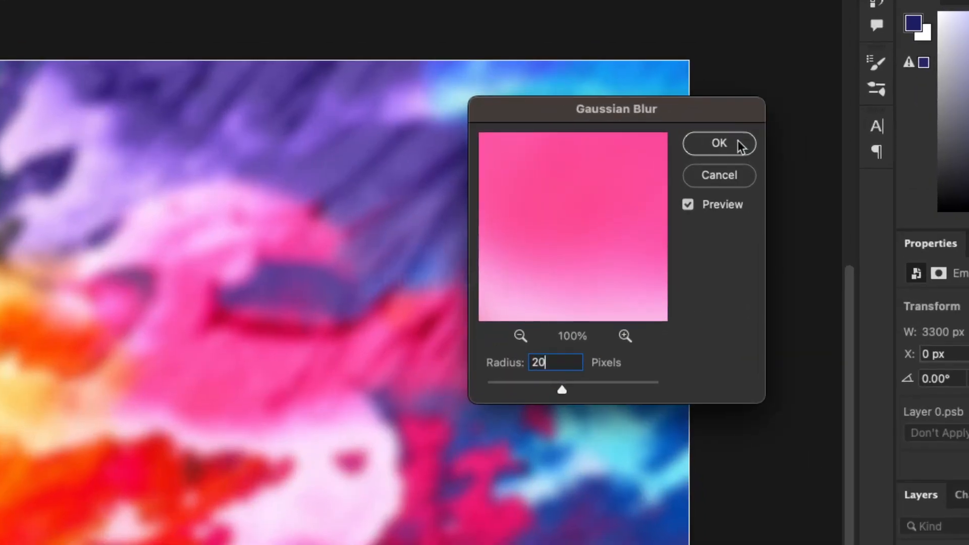
pyautogui.click(728, 141)
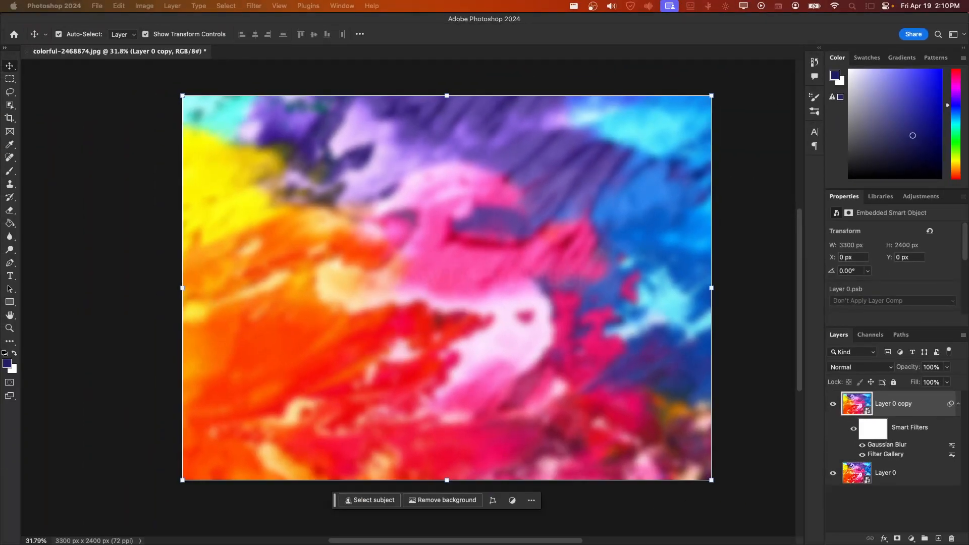
# Step: Hide Layer 0 copy and draw a rounded rectangle about 1164 × 1447 px directly above Layer 0, near the image centre
pyautogui.click(833, 404)
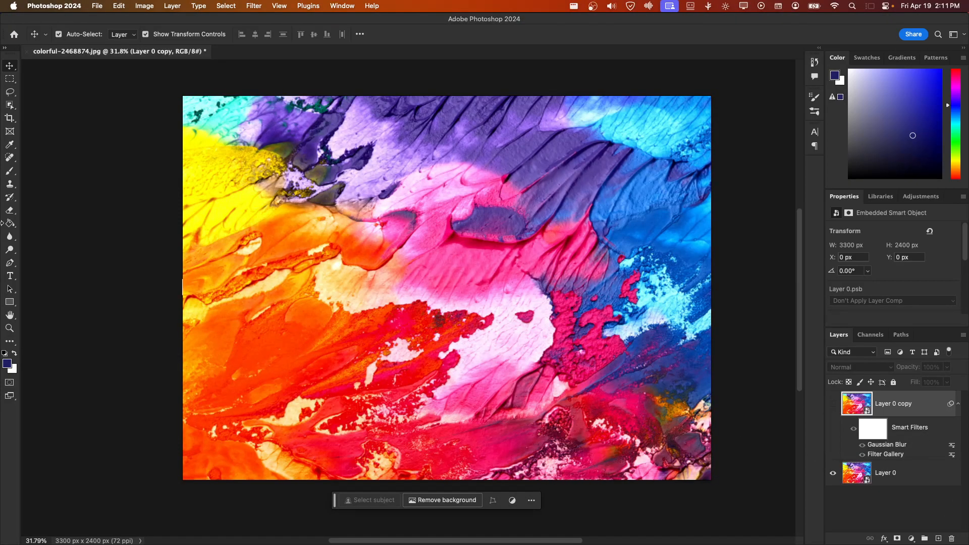
pyautogui.click(851, 471)
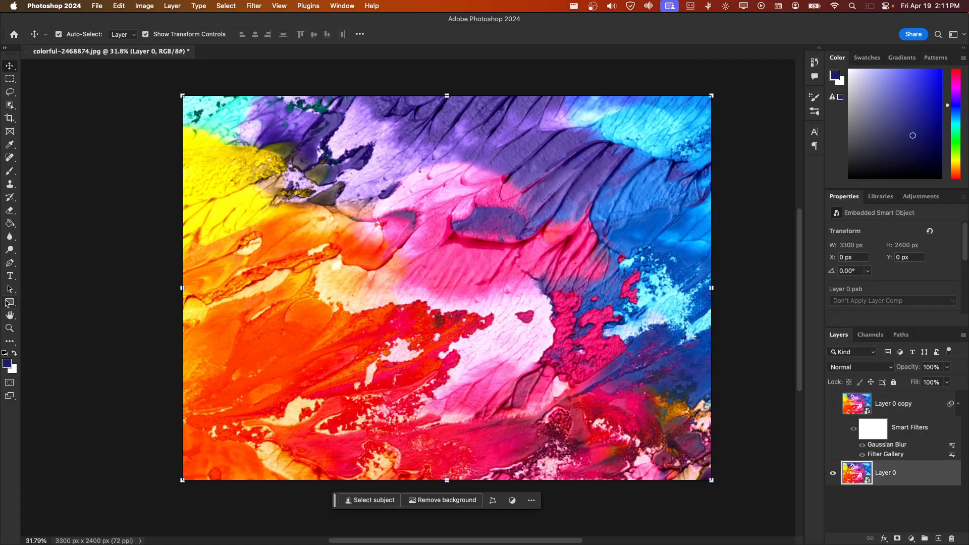
pyautogui.click(8, 303)
pyautogui.moveTo(362, 176)
pyautogui.mouseDown()
pyautogui.moveTo(546, 353)
pyautogui.moveTo(548, 408)
pyautogui.mouseUp()
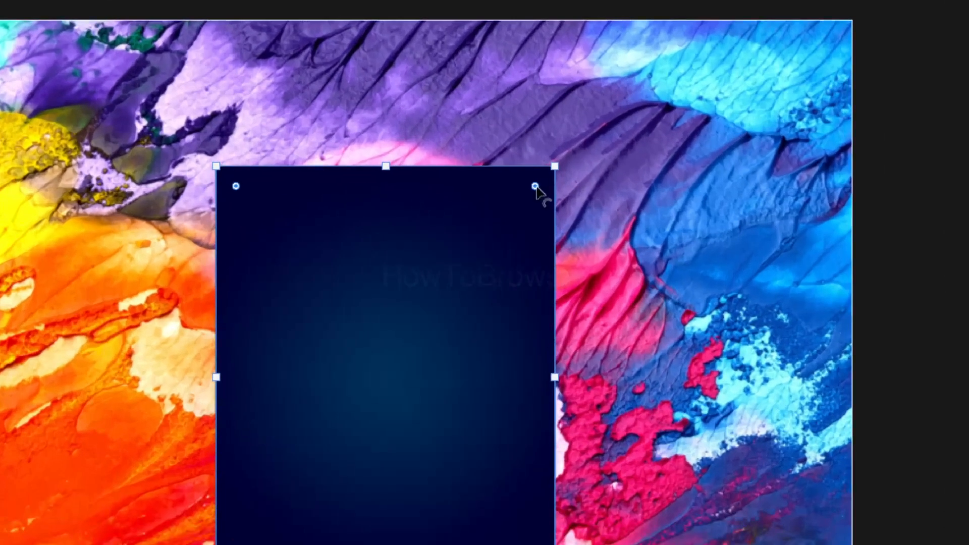
pyautogui.moveTo(536, 187); pyautogui.dragTo(512, 219)
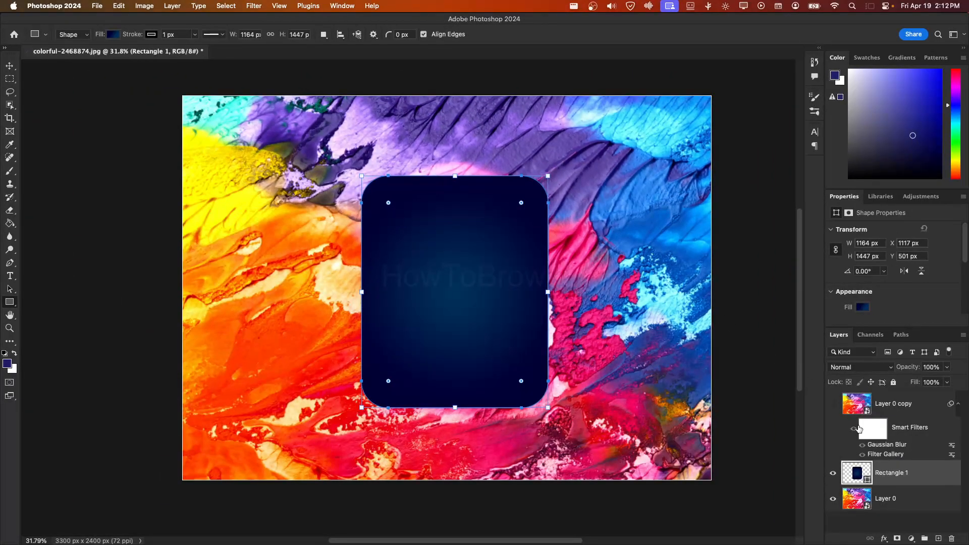
# Step: Show Layer 0 copy clipped to the rectangle and slightly reduce the rectangle's corner rounding
pyautogui.click(834, 404)
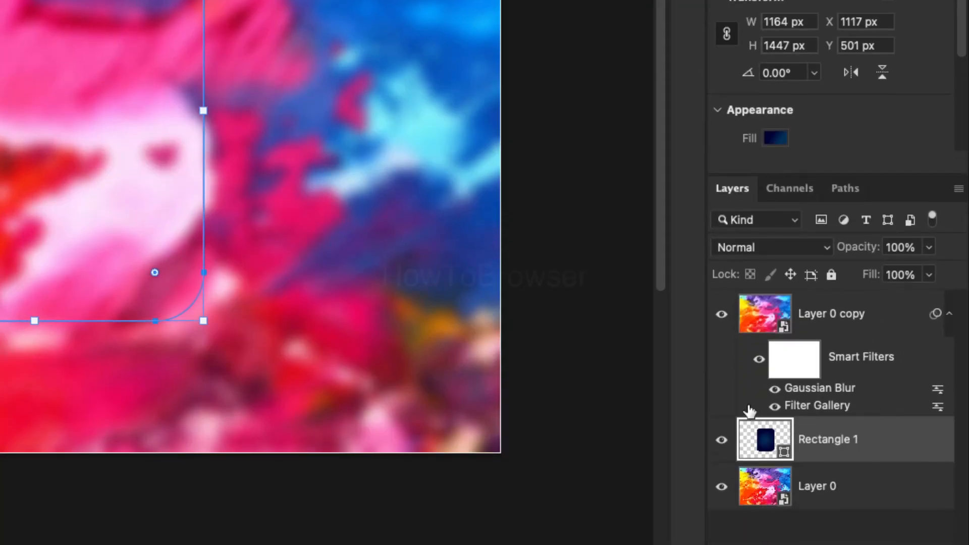
pyautogui.keyDown('alt'); pyautogui.click(757, 415); pyautogui.keyUp('alt')
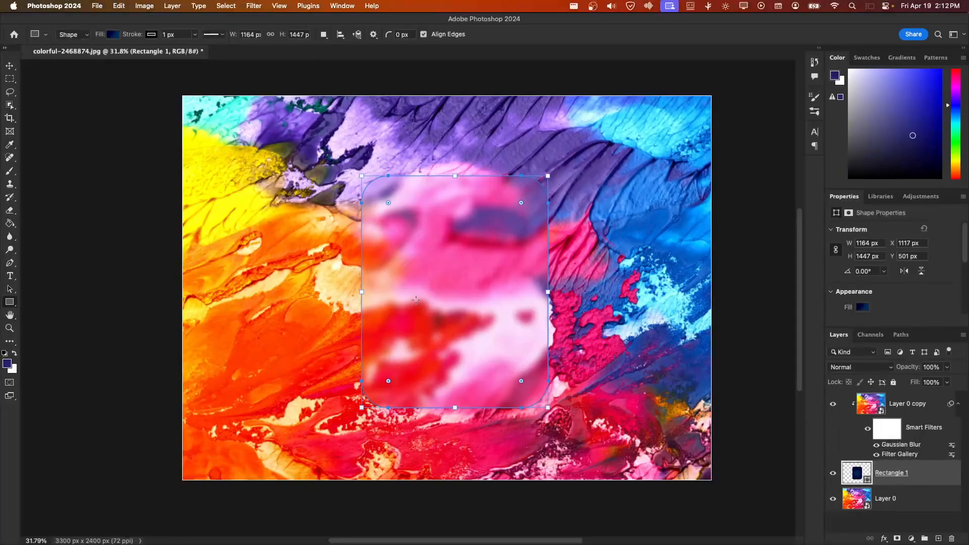
pyautogui.moveTo(390, 204); pyautogui.dragTo(382, 198)
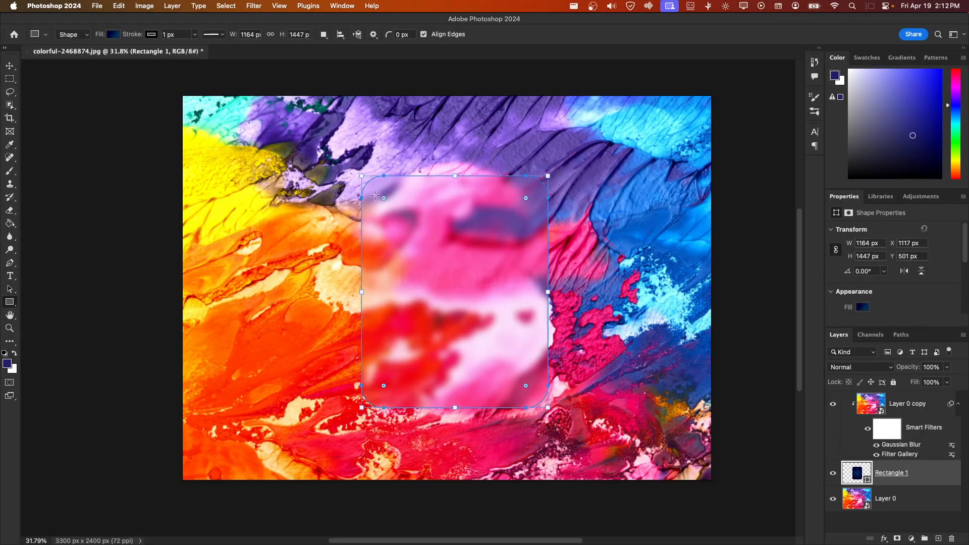
pyautogui.click(868, 406)
pyautogui.rightClick(868, 405)
pyautogui.rightClick(940, 404)
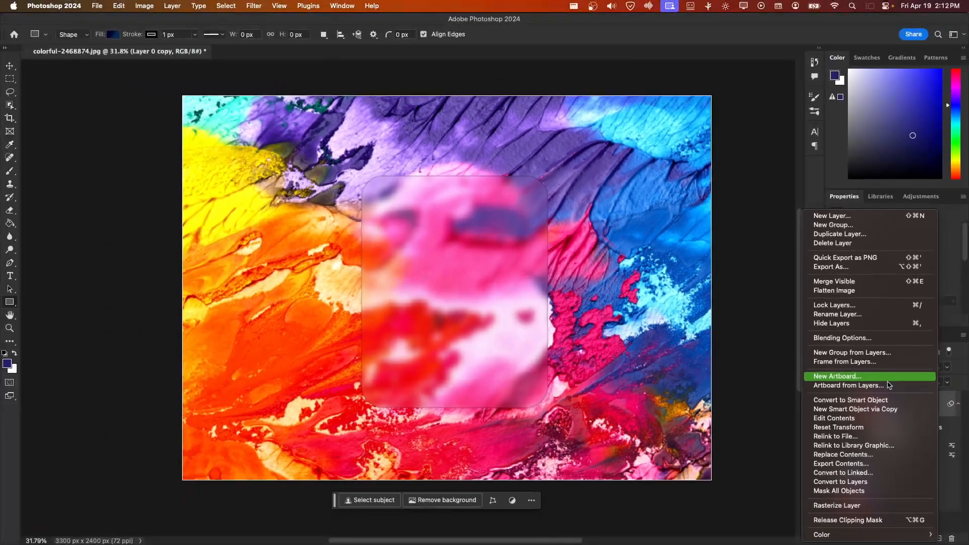
pyautogui.click(850, 400)
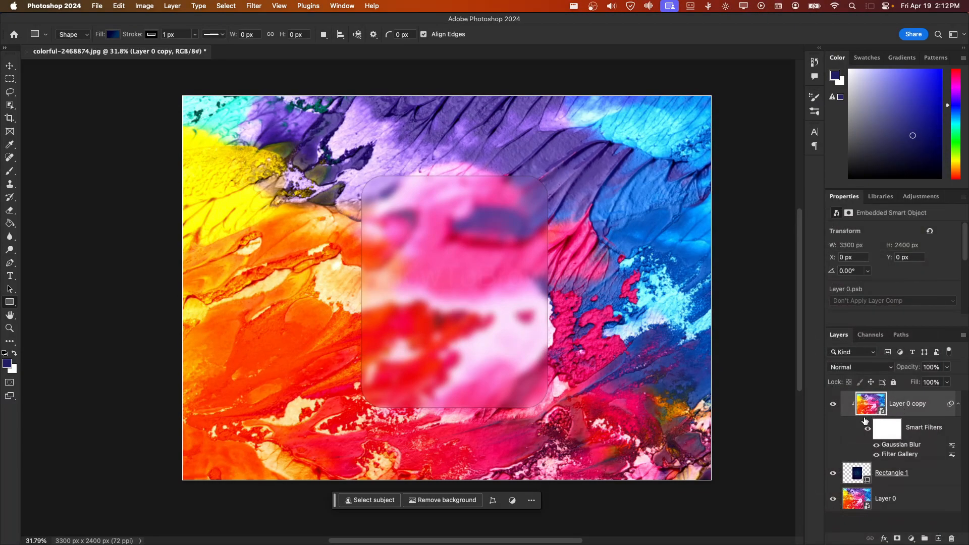
# Step: Release the clipping mask of Layer 0 copy and clip the layer to the rectangle again
pyautogui.keyDown('alt'); pyautogui.click(857, 457); pyautogui.keyUp('alt')
pyautogui.rightClick(915, 406)
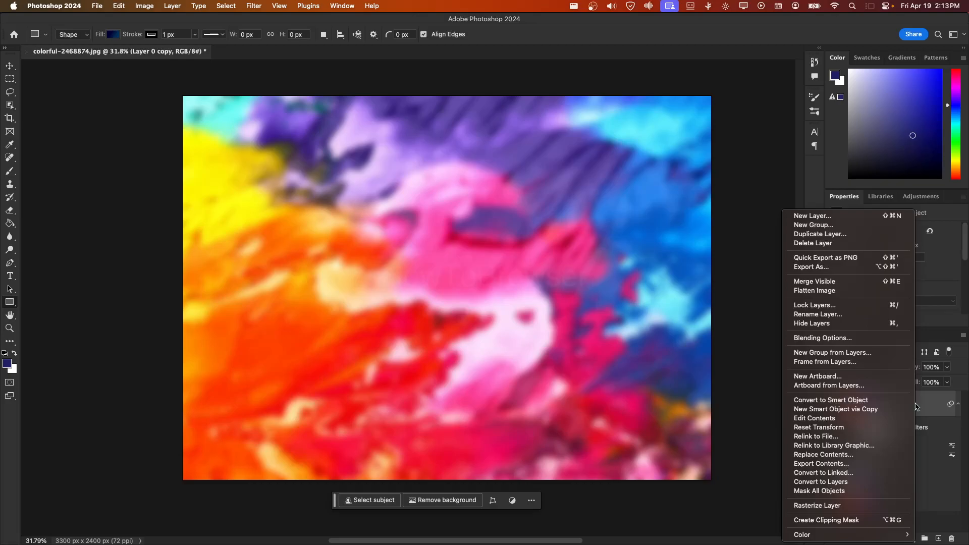
pyautogui.rightClick(927, 407)
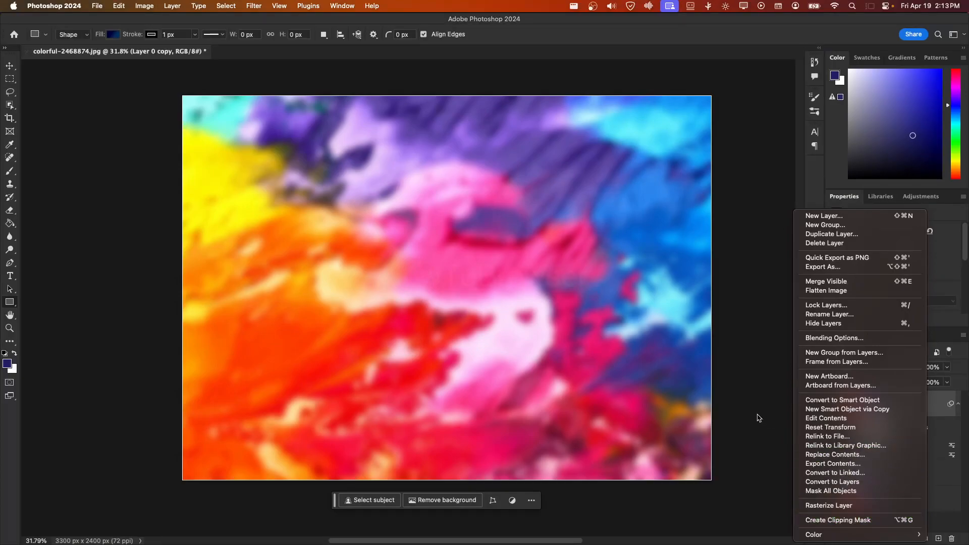
pyautogui.click(650, 318)
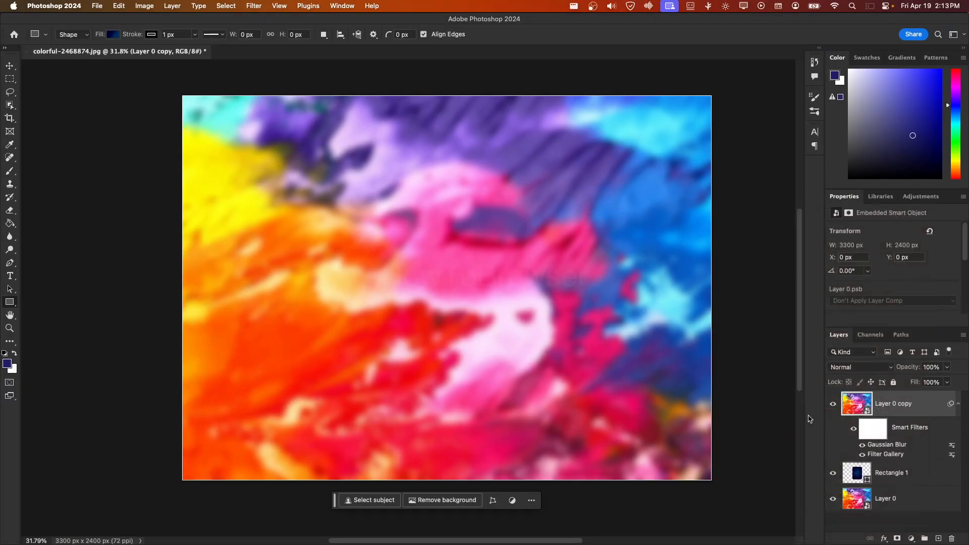
pyautogui.keyDown('alt'); pyautogui.click(852, 457); pyautogui.keyUp('alt')
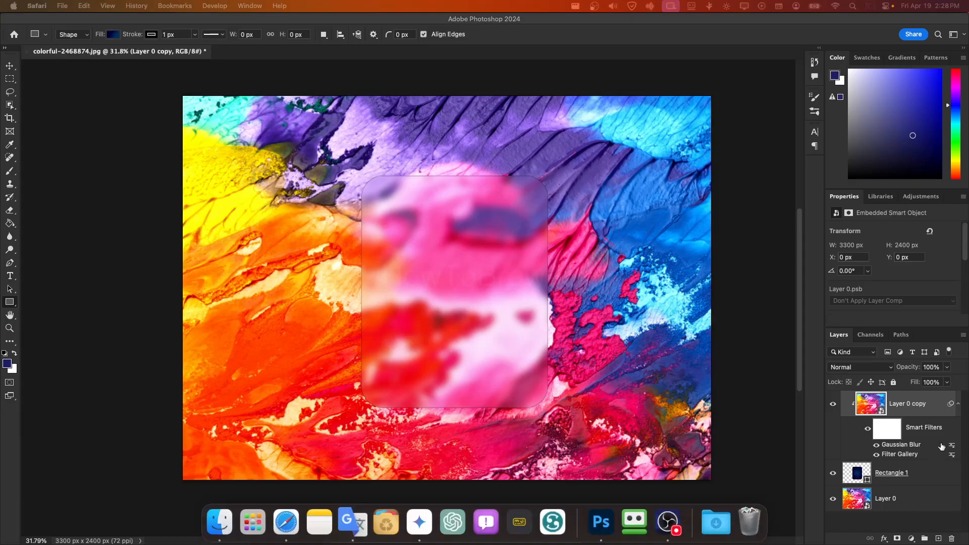
pyautogui.rightClick(927, 473)
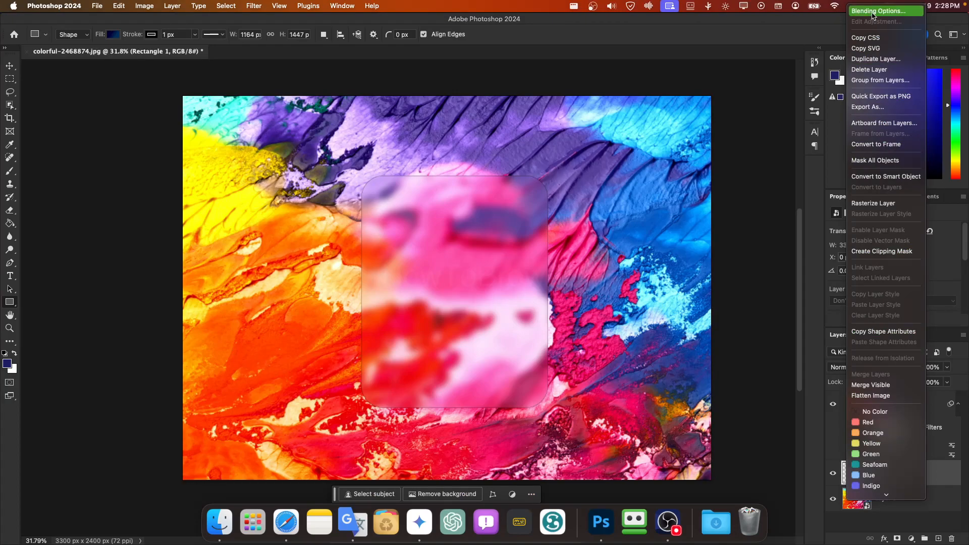
pyautogui.click(945, 482)
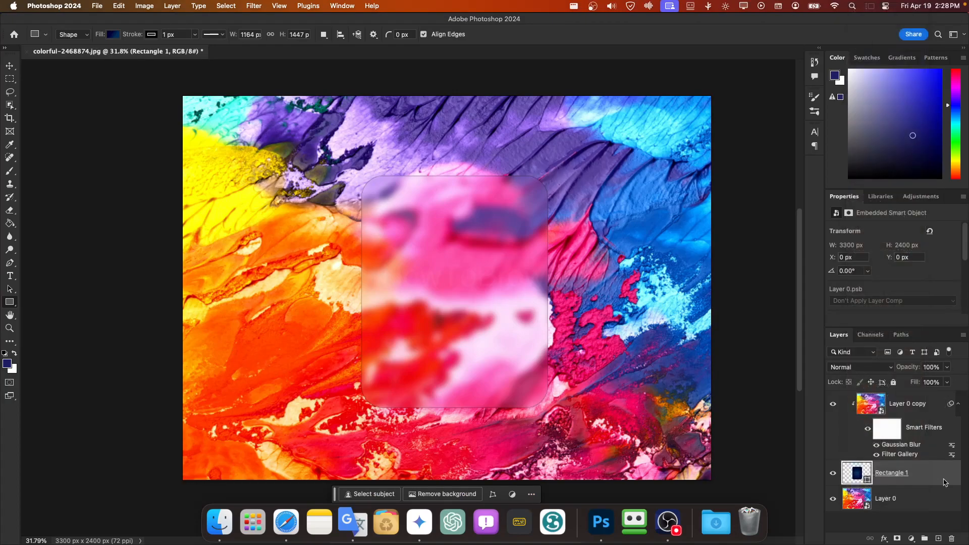
pyautogui.doubleClick(942, 479)
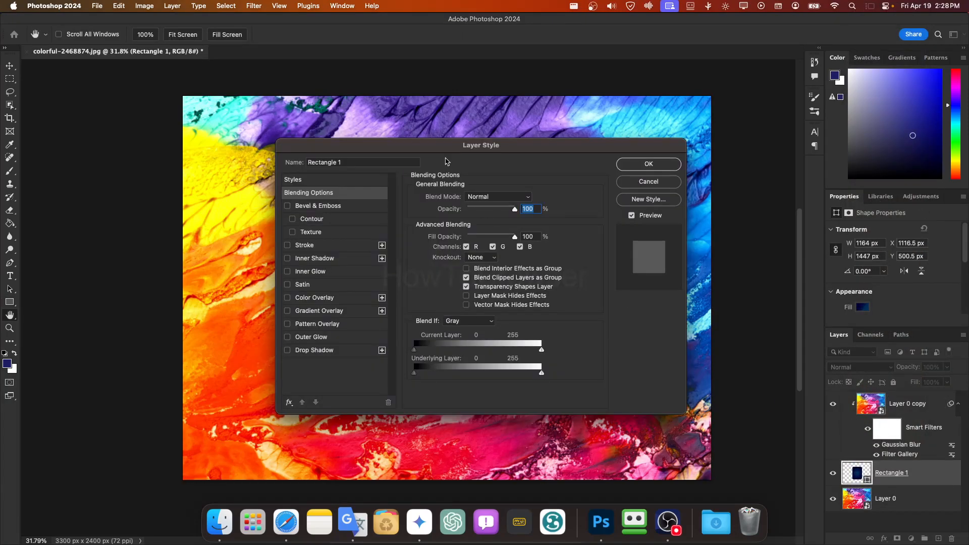
pyautogui.moveTo(448, 160); pyautogui.dragTo(461, 180)
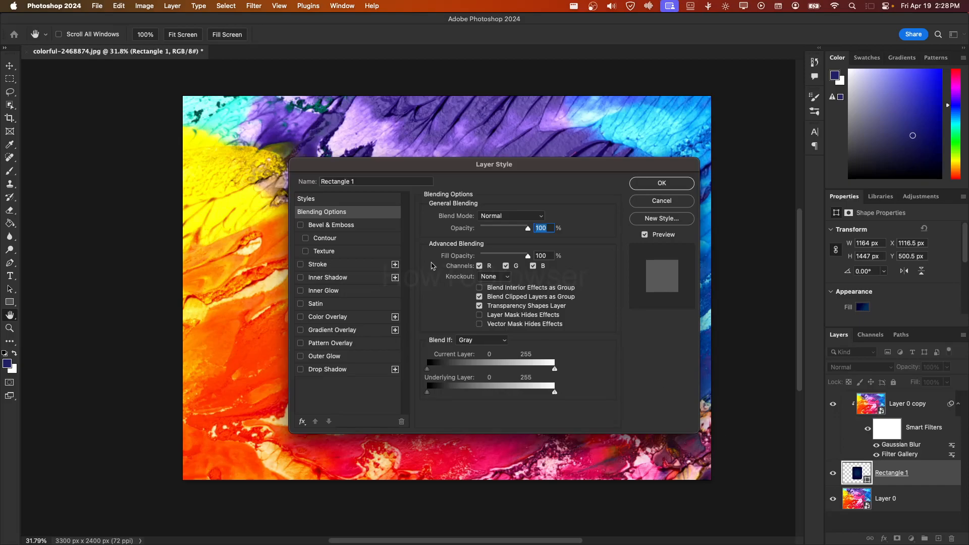
pyautogui.click(302, 225)
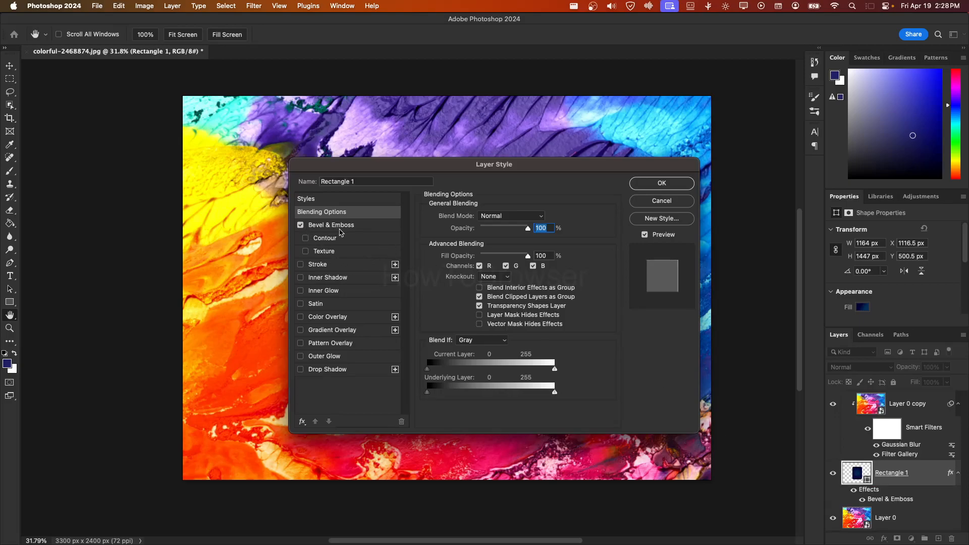
pyautogui.click(659, 201)
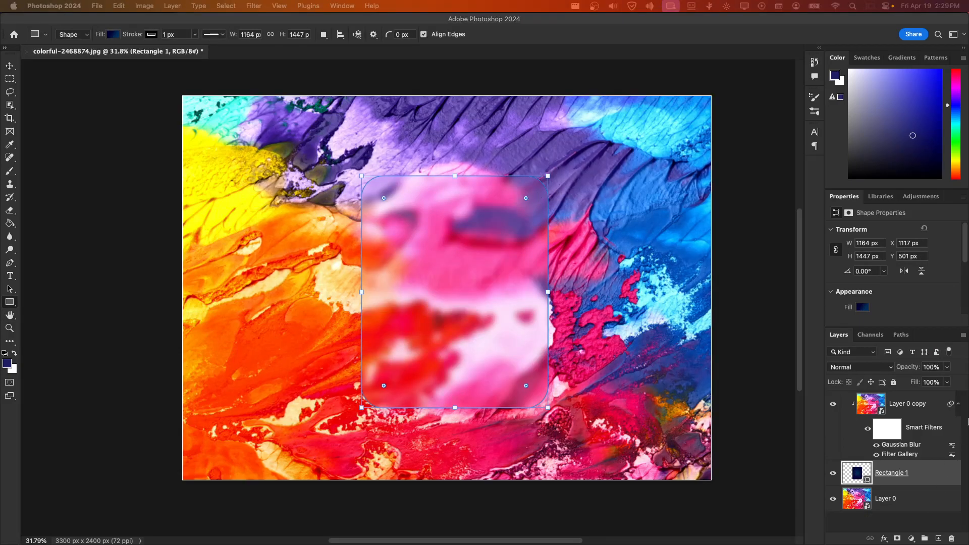
# Step: Add a Bevel & Emboss to Rectangle 1 with 313% depth and 7 px size, lit from a 143° angle at 11° altitude
pyautogui.click(885, 539)
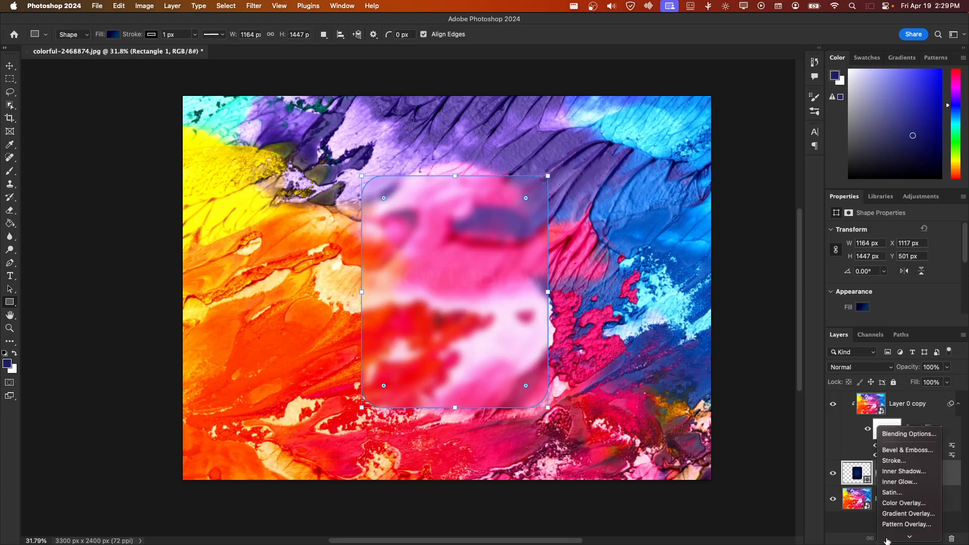
pyautogui.click(904, 439)
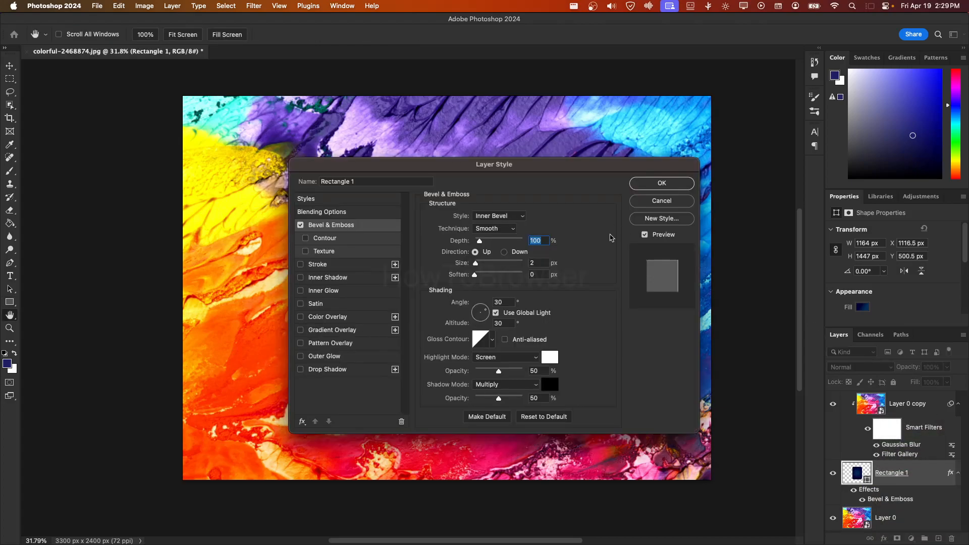
pyautogui.moveTo(569, 170); pyautogui.dragTo(763, 154)
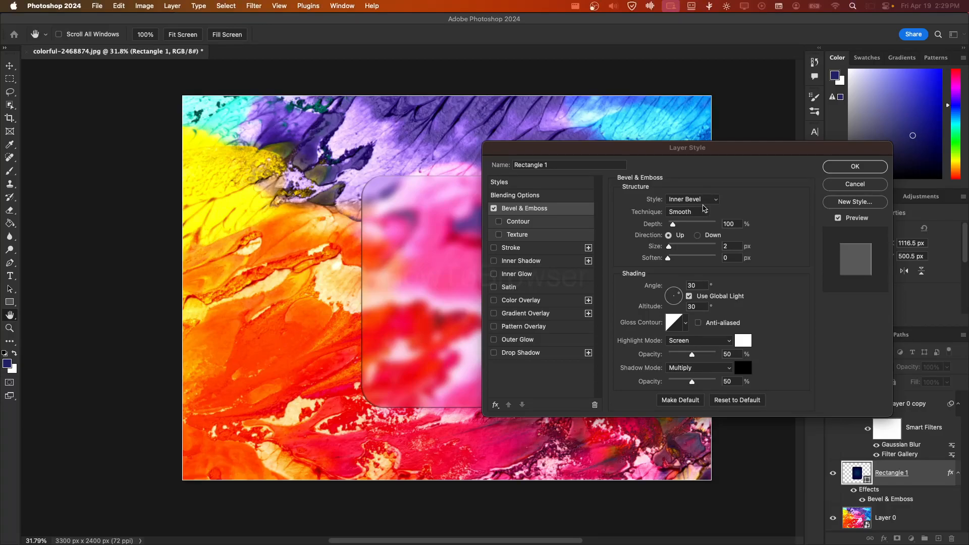
pyautogui.click(706, 203)
pyautogui.click(705, 203)
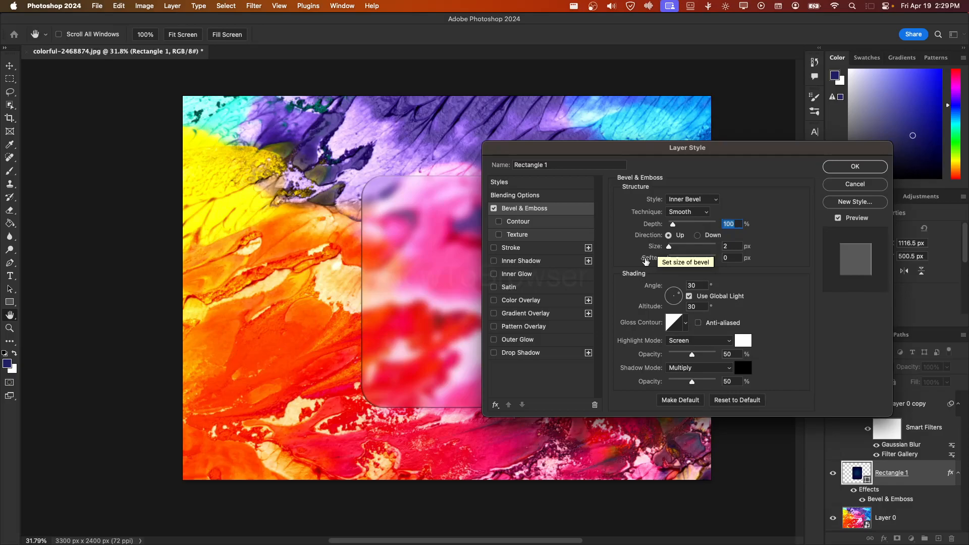
pyautogui.moveTo(673, 224); pyautogui.dragTo(672, 251)
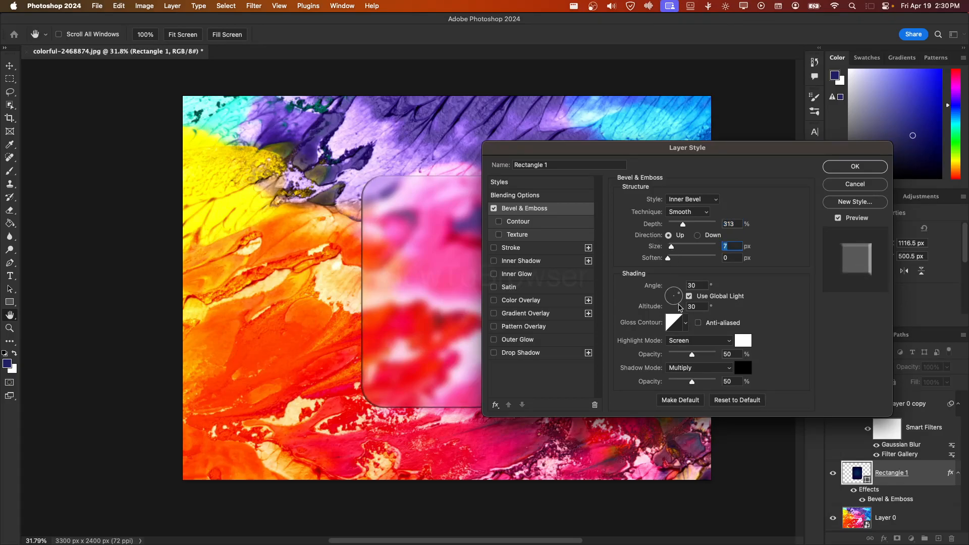
pyautogui.moveTo(680, 309); pyautogui.dragTo(668, 295)
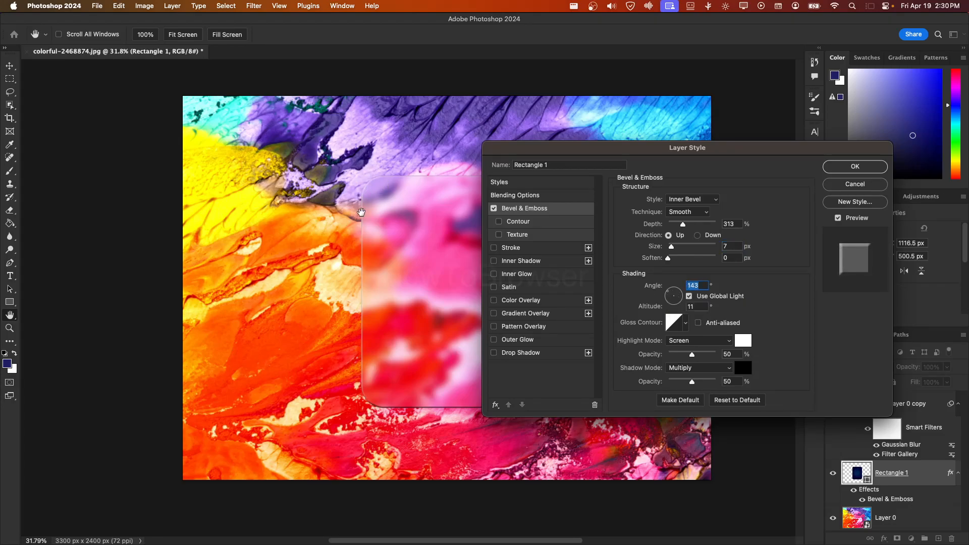
pyautogui.moveTo(514, 157); pyautogui.dragTo(627, 126)
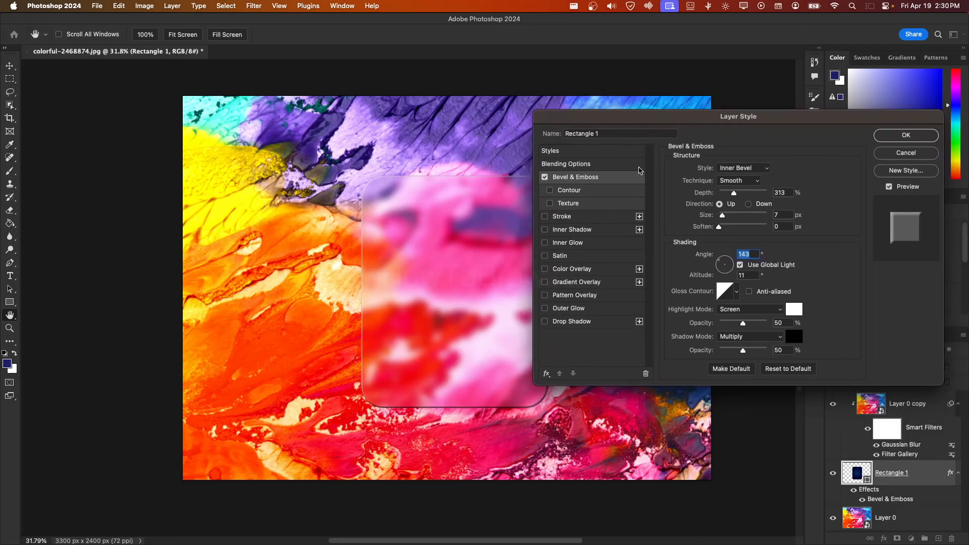
# Step: Set the bevel's highlight opacity to 66%, shadow opacity to 32% and depth to 750%
pyautogui.moveTo(747, 324)
pyautogui.mouseDown()
pyautogui.moveTo(740, 353)
pyautogui.moveTo(722, 353)
pyautogui.moveTo(749, 354)
pyautogui.moveTo(734, 356)
pyautogui.moveTo(751, 327)
pyautogui.mouseUp()
pyautogui.moveTo(677, 121); pyautogui.dragTo(719, 91)
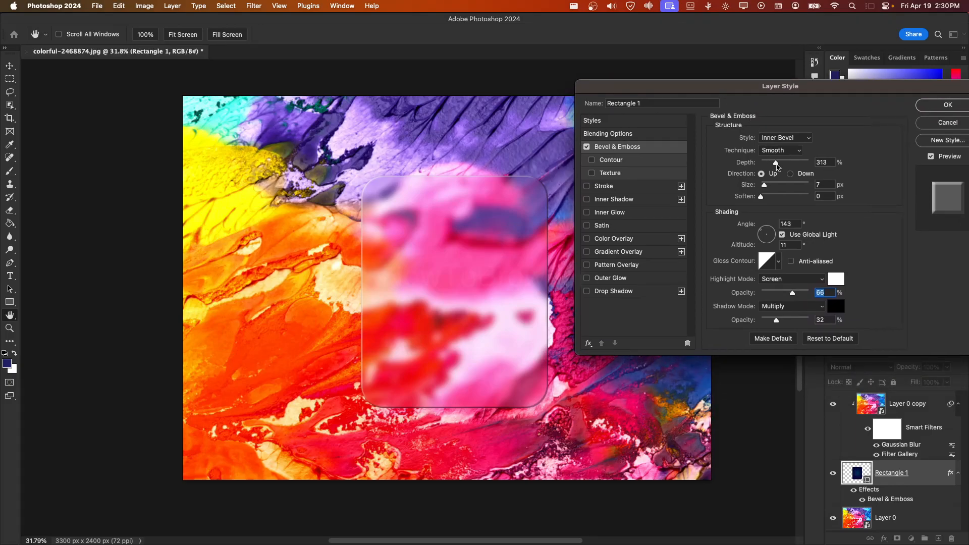
pyautogui.moveTo(777, 167); pyautogui.dragTo(797, 171)
pyautogui.moveTo(801, 95); pyautogui.dragTo(798, 91)
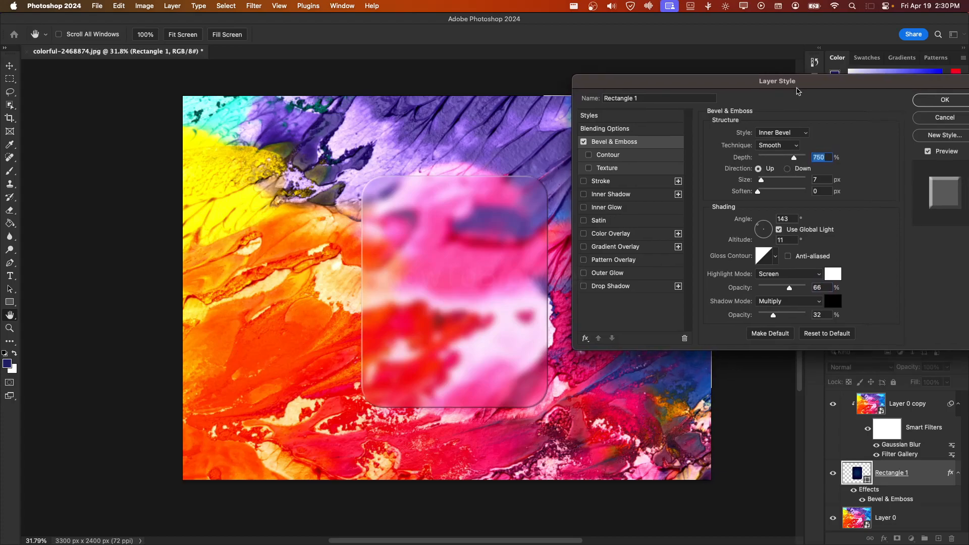
# Step: Set the bevel's highlight and shadow modes to Overlay, fine-tune the highlight opacity and raise the shadow opacity
pyautogui.click(769, 275)
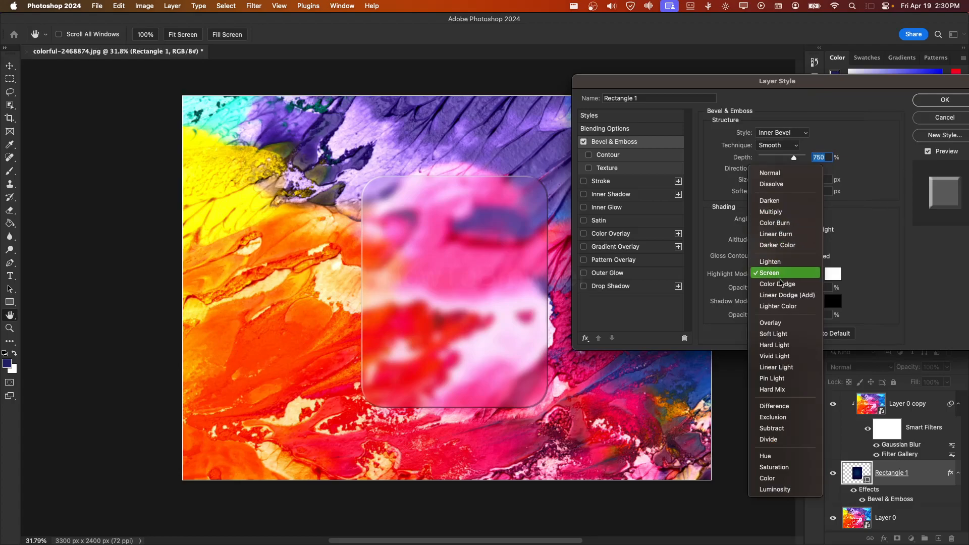
pyautogui.click(784, 323)
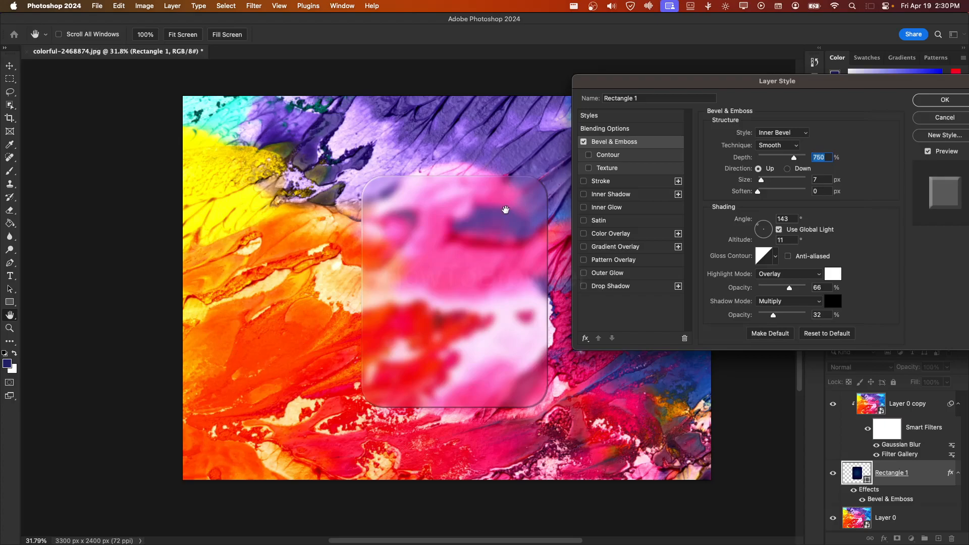
pyautogui.click(781, 303)
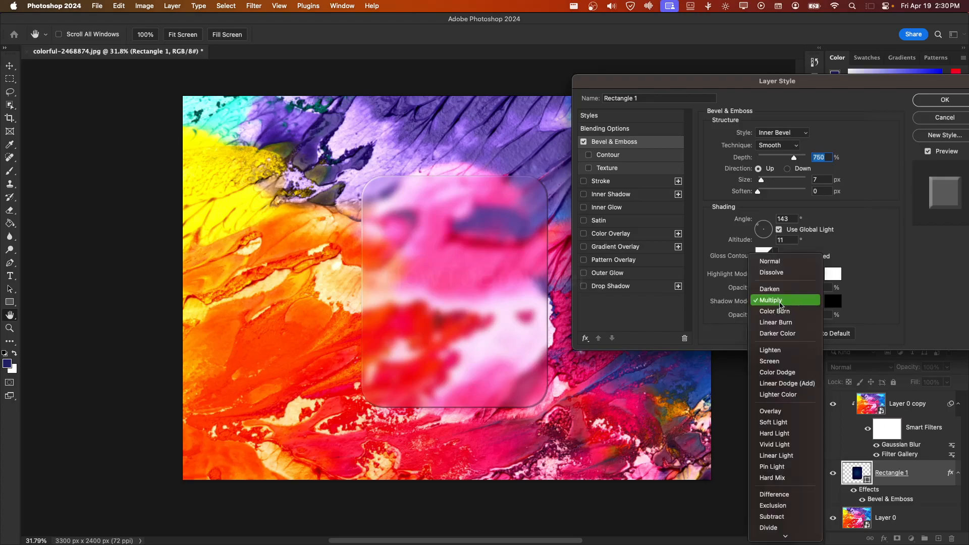
pyautogui.click(772, 411)
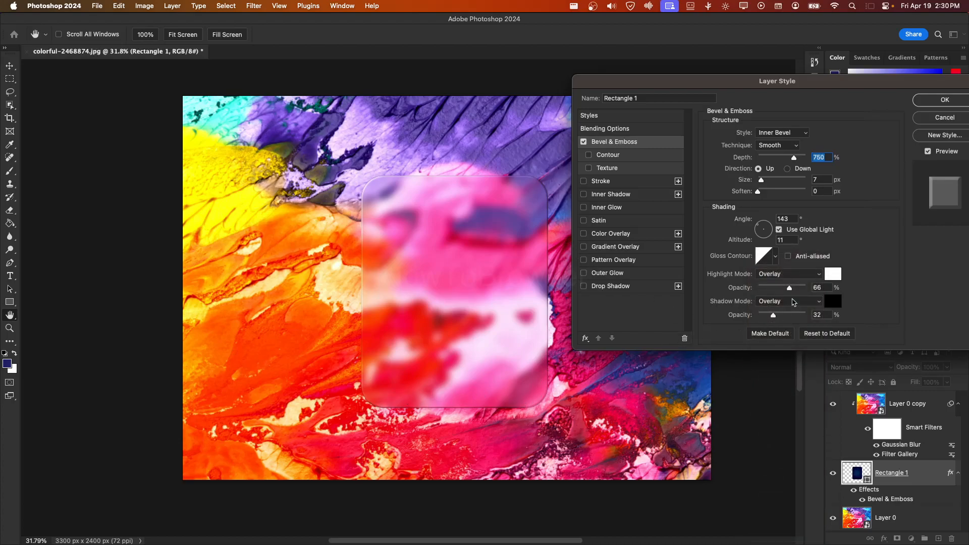
pyautogui.moveTo(791, 289); pyautogui.dragTo(788, 289)
pyautogui.moveTo(771, 321); pyautogui.dragTo(787, 317)
pyautogui.click(773, 302)
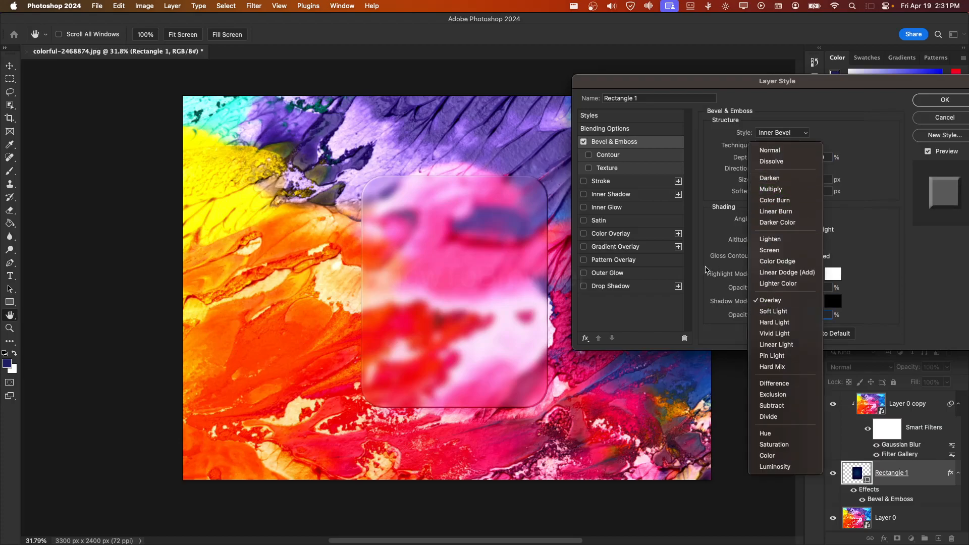
pyautogui.click(709, 264)
pyautogui.moveTo(871, 83); pyautogui.dragTo(832, 84)
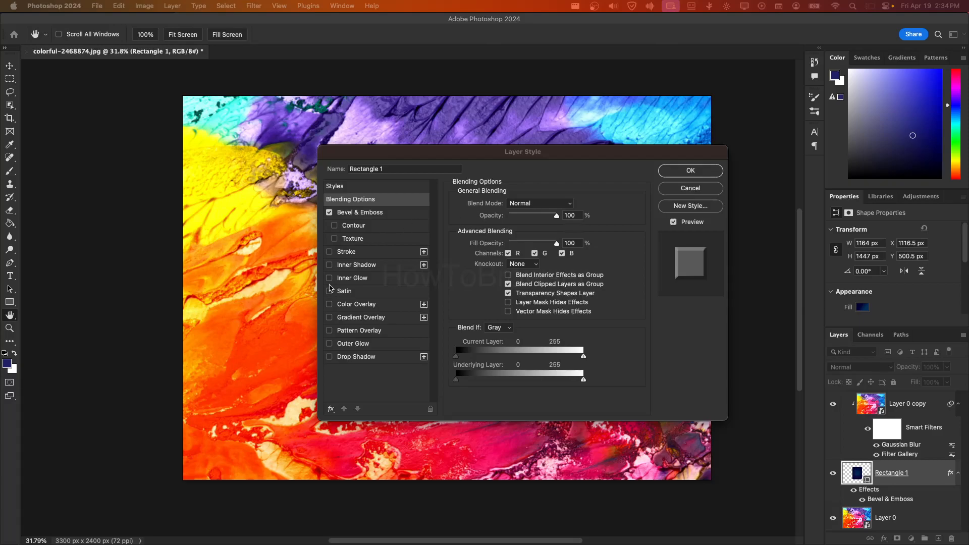
# Step: Add an Inner Glow to Rectangle 1 with the Overlay blend mode and 56% opacity
pyautogui.click(330, 277)
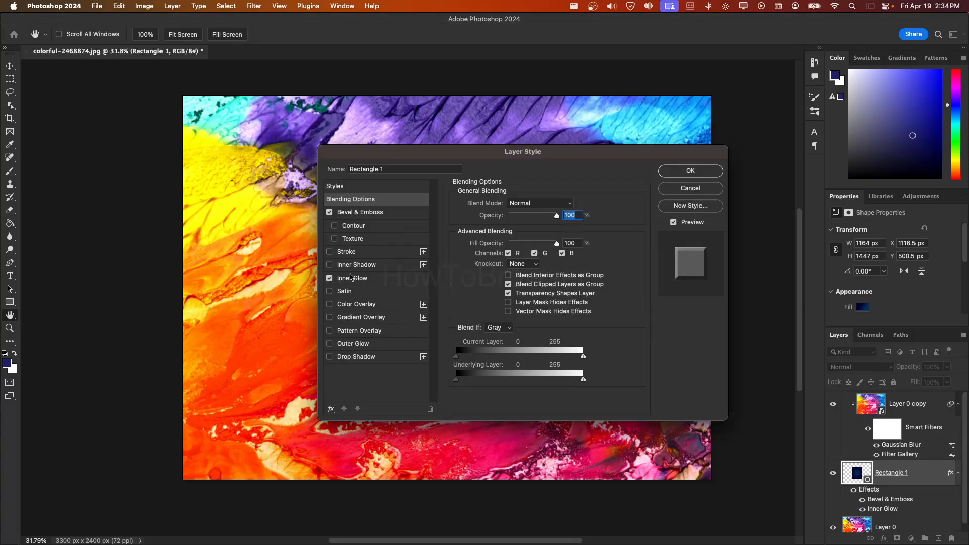
pyautogui.click(351, 278)
pyautogui.click(526, 206)
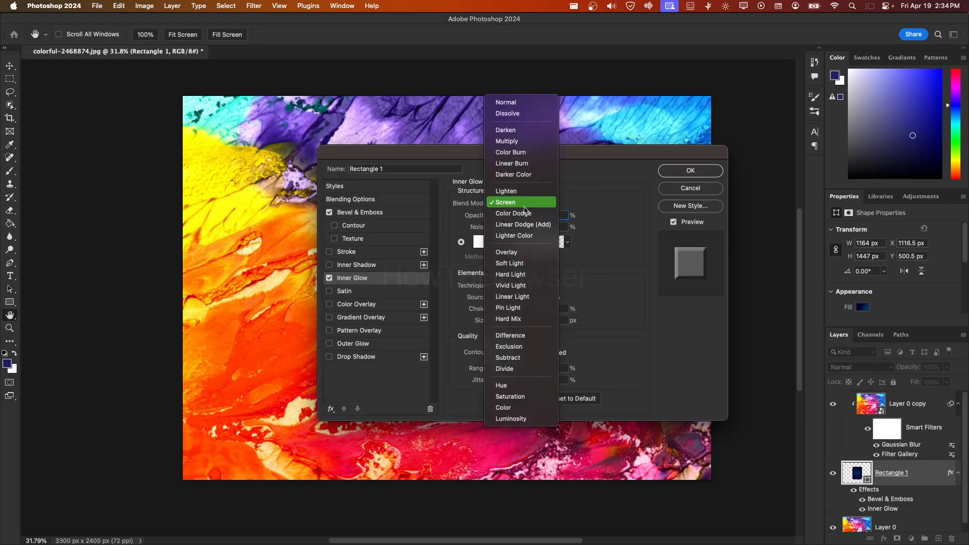
pyautogui.click(517, 252)
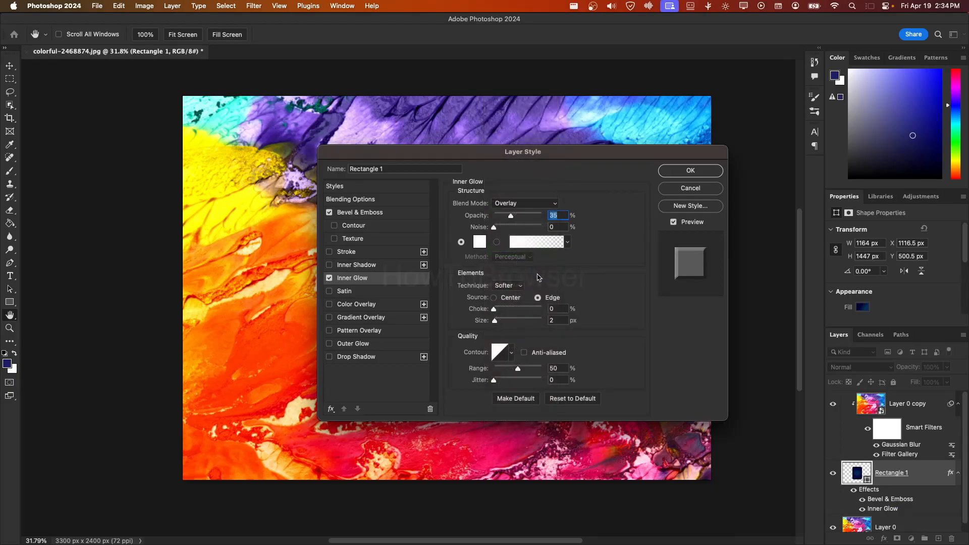
pyautogui.moveTo(519, 224); pyautogui.dragTo(521, 216)
pyautogui.moveTo(481, 152); pyautogui.dragTo(732, 127)
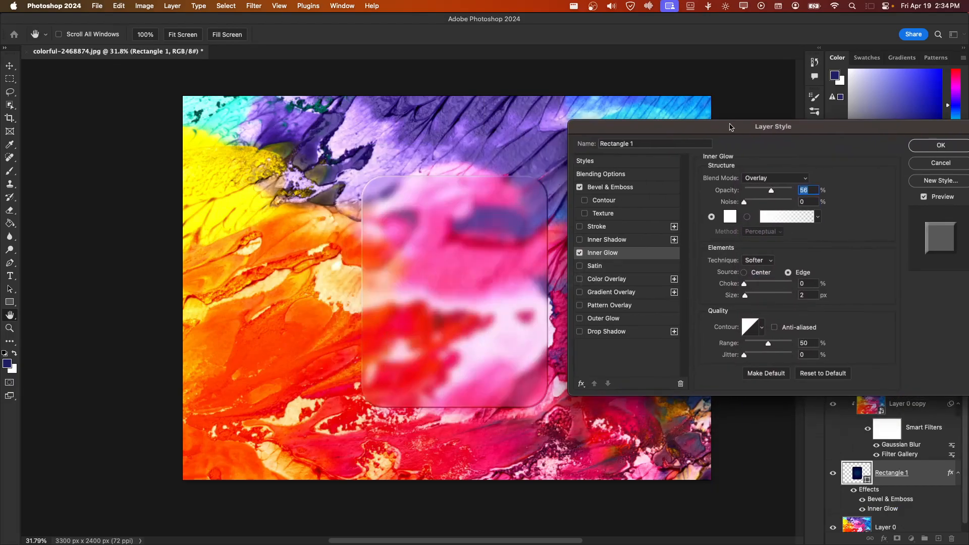
# Step: Set the Inner Glow's opacity to 47%, choke to 61% and range to 36%
pyautogui.moveTo(768, 188)
pyautogui.mouseDown()
pyautogui.moveTo(792, 189)
pyautogui.moveTo(706, 193)
pyautogui.moveTo(768, 197)
pyautogui.mouseUp()
pyautogui.moveTo(745, 284); pyautogui.dragTo(774, 286)
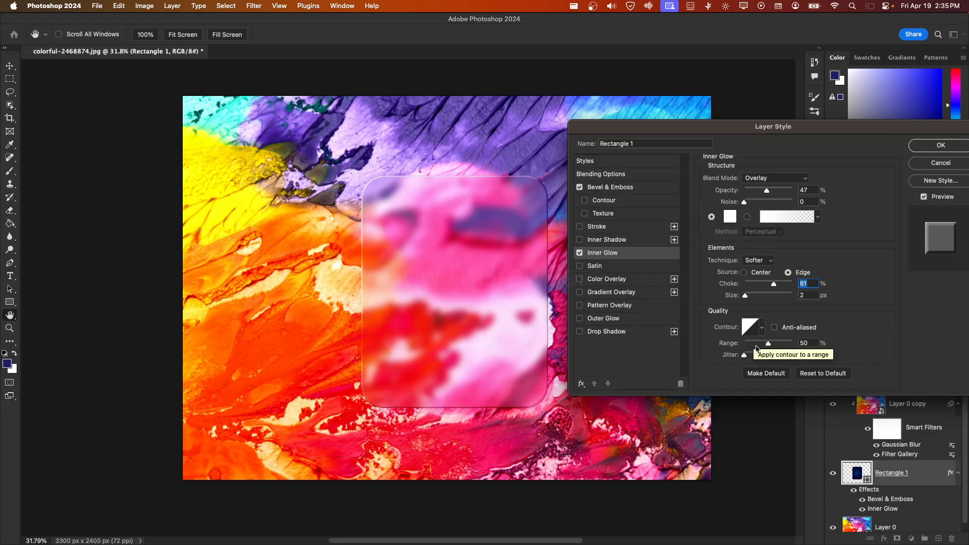
pyautogui.moveTo(768, 344)
pyautogui.mouseDown()
pyautogui.moveTo(744, 345)
pyautogui.moveTo(761, 345)
pyautogui.mouseUp()
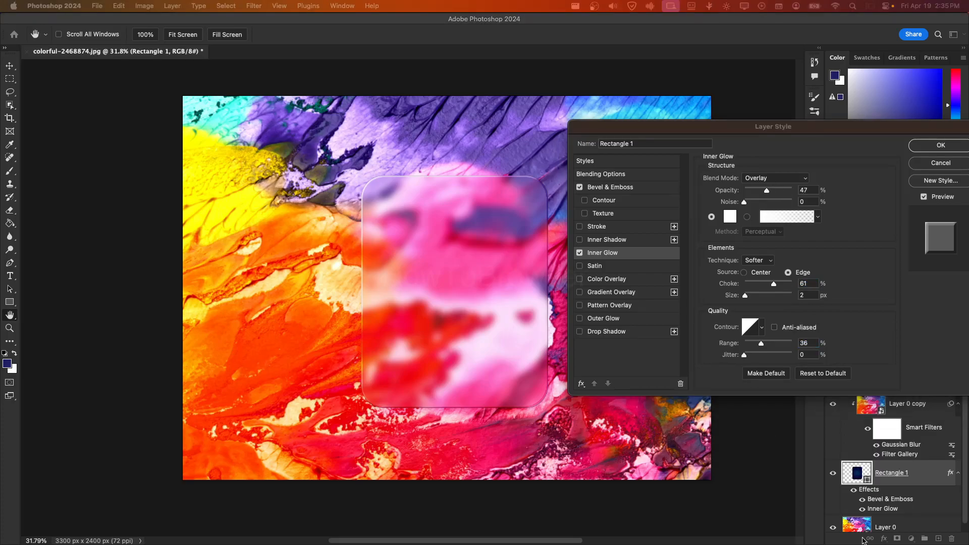
# Step: Add a linear Gradient Overlay to Rectangle 1 with 52% opacity and a -8° angle
pyautogui.click(585, 295)
pyautogui.click(580, 293)
pyautogui.click(609, 297)
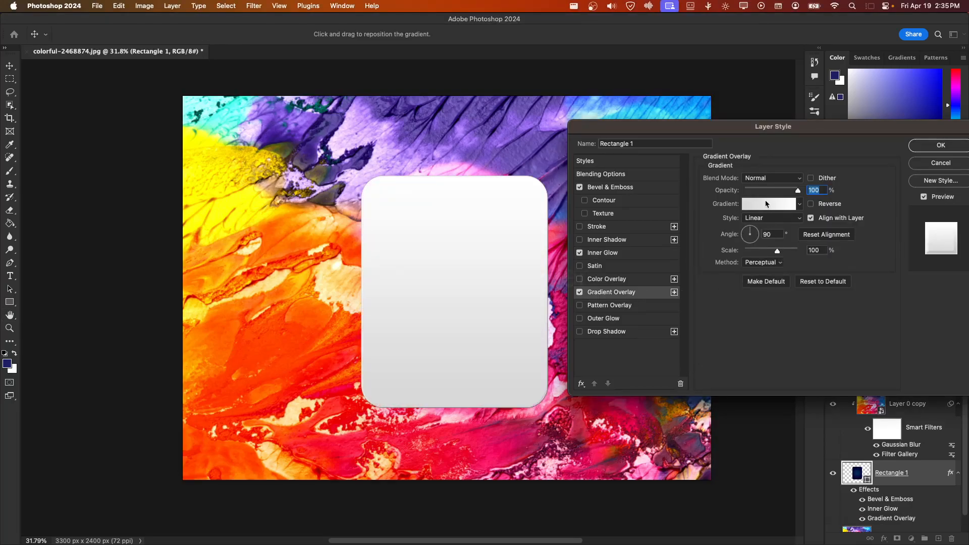
pyautogui.moveTo(778, 191)
pyautogui.mouseDown()
pyautogui.moveTo(798, 191)
pyautogui.moveTo(774, 192)
pyautogui.mouseUp()
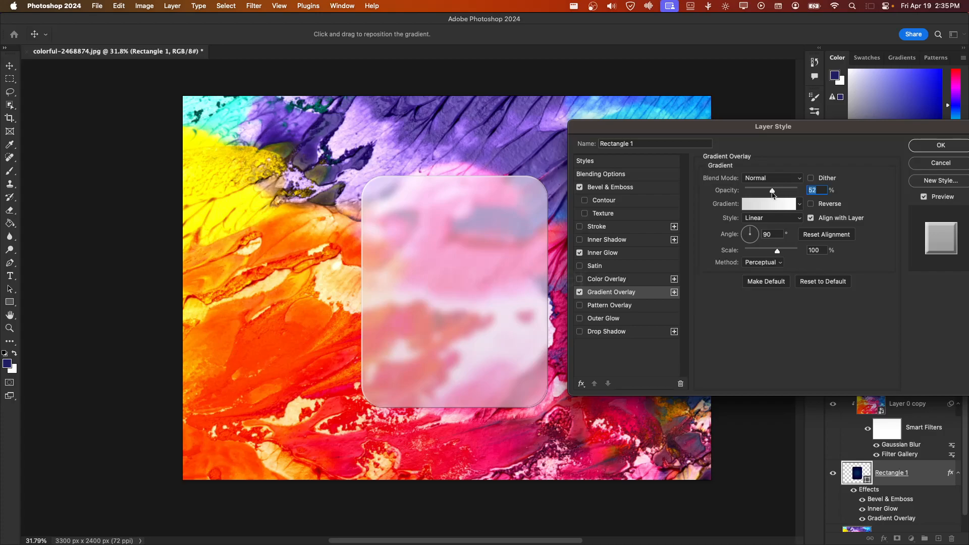
pyautogui.moveTo(756, 228)
pyautogui.mouseDown()
pyautogui.moveTo(764, 251)
pyautogui.moveTo(732, 245)
pyautogui.moveTo(750, 229)
pyautogui.moveTo(757, 246)
pyautogui.moveTo(762, 225)
pyautogui.moveTo(768, 236)
pyautogui.mouseUp()
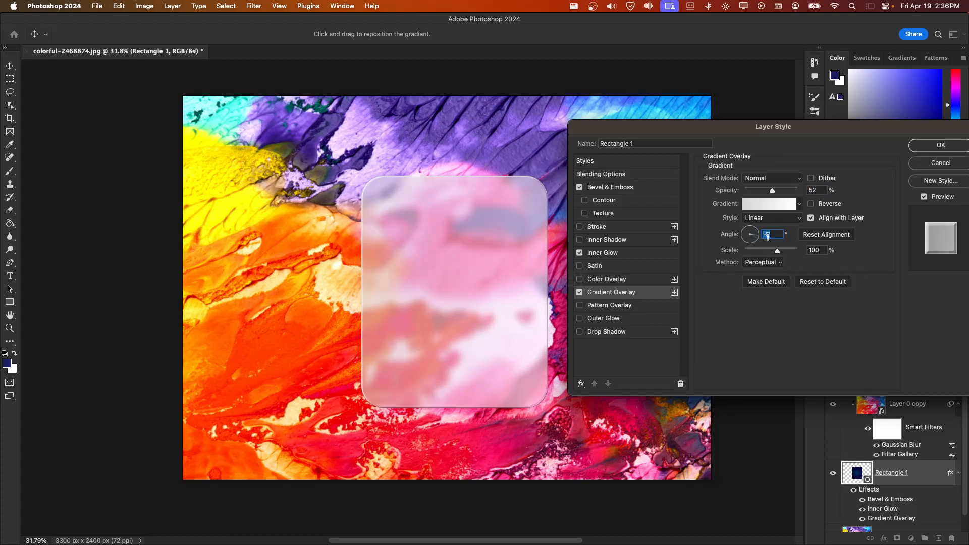
# Step: Remove the overlay gradient's white end colour stop and change the remaining grey stop to white (ffffff)
pyautogui.click(762, 202)
pyautogui.moveTo(190, 144); pyautogui.dragTo(449, 157)
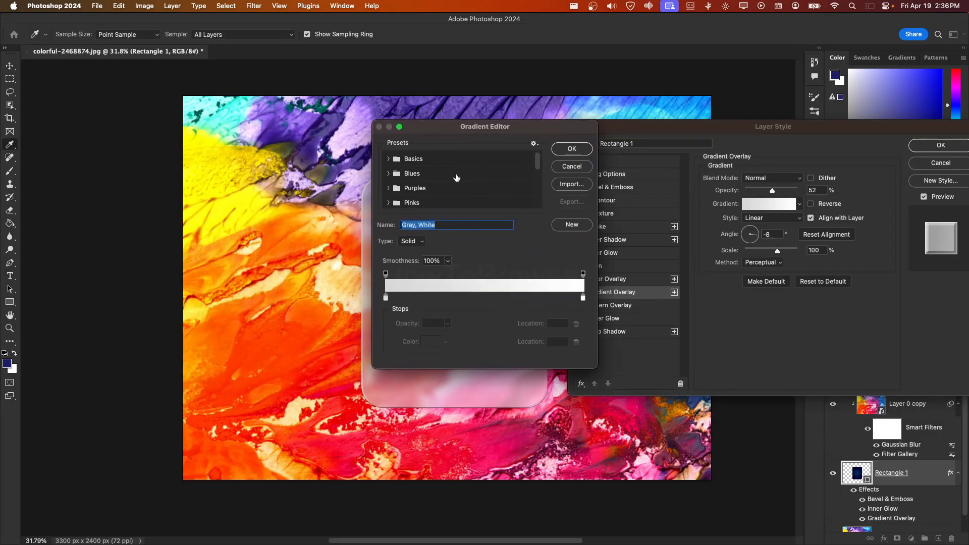
pyautogui.moveTo(583, 298); pyautogui.dragTo(584, 314)
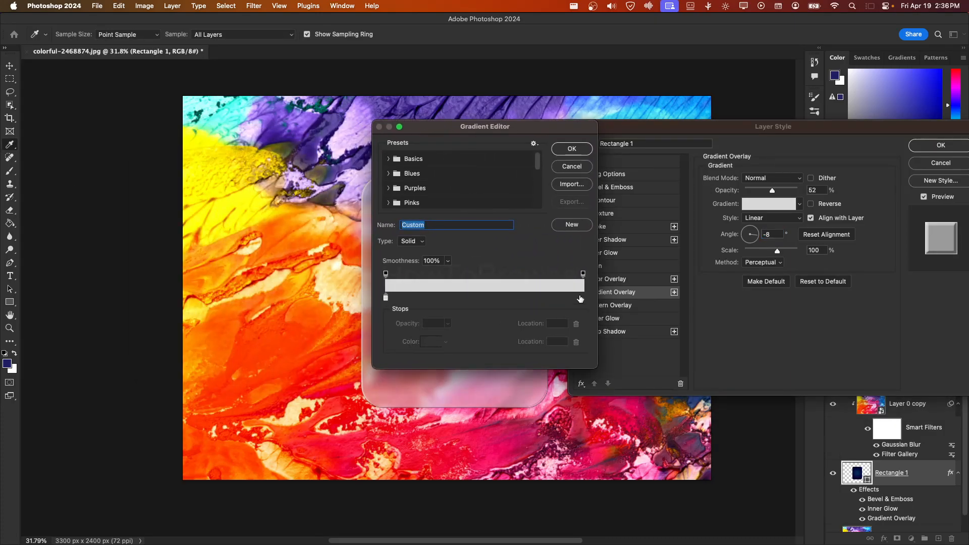
pyautogui.click(385, 299)
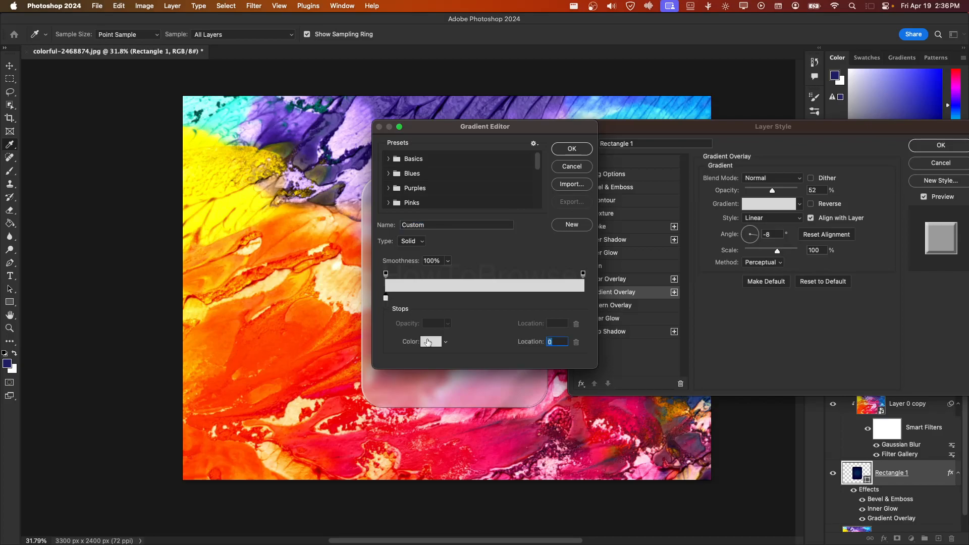
pyautogui.click(429, 342)
pyautogui.moveTo(340, 226); pyautogui.dragTo(236, 131)
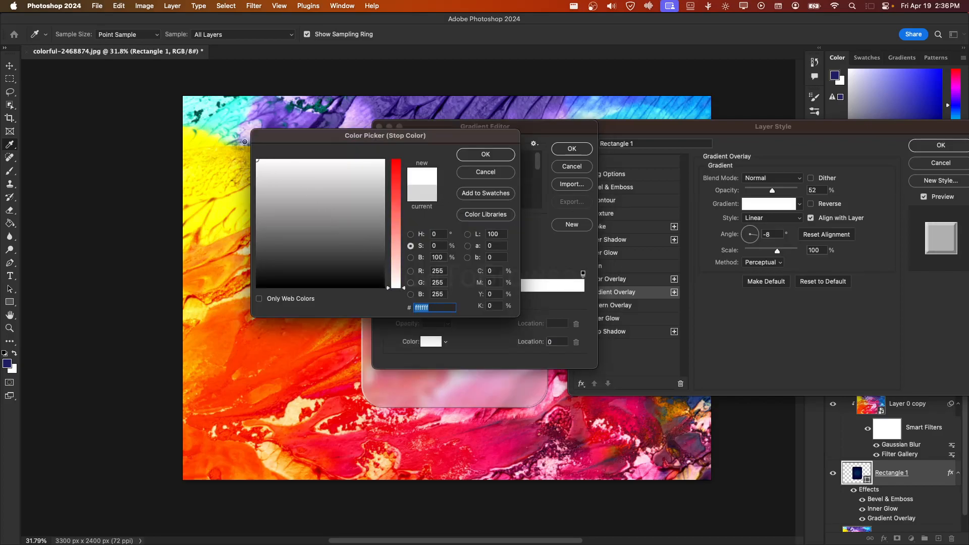
pyautogui.click(472, 151)
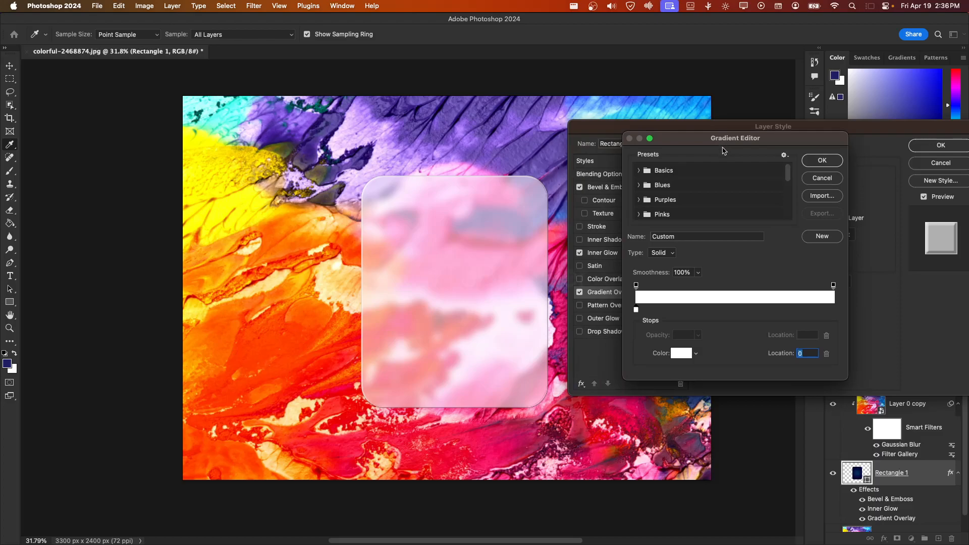
# Step: Set the overlay gradient's smoothness to 0%, add a white colour stop at location 99% and accept the gradient
pyautogui.click(667, 254)
pyautogui.click(666, 254)
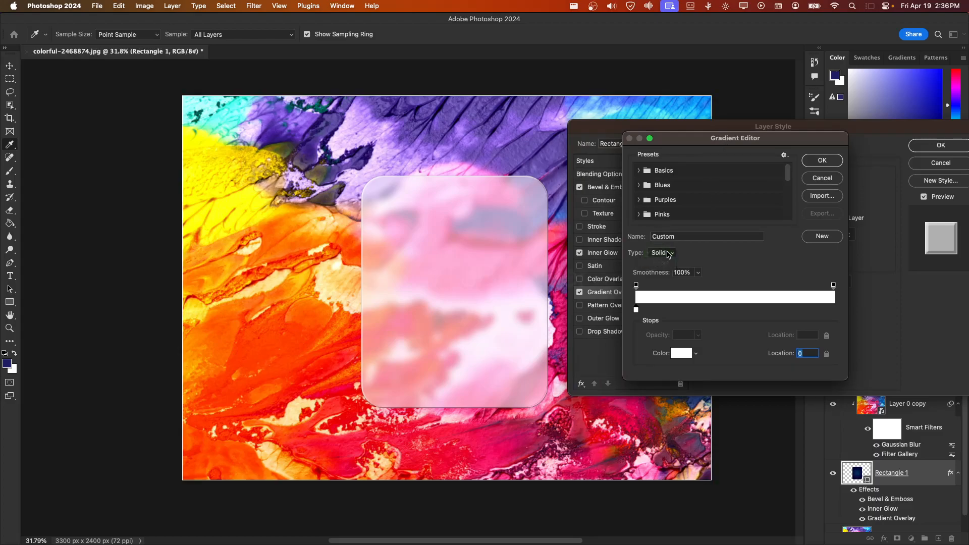
pyautogui.click(697, 273)
pyautogui.moveTo(698, 286); pyautogui.dragTo(631, 287)
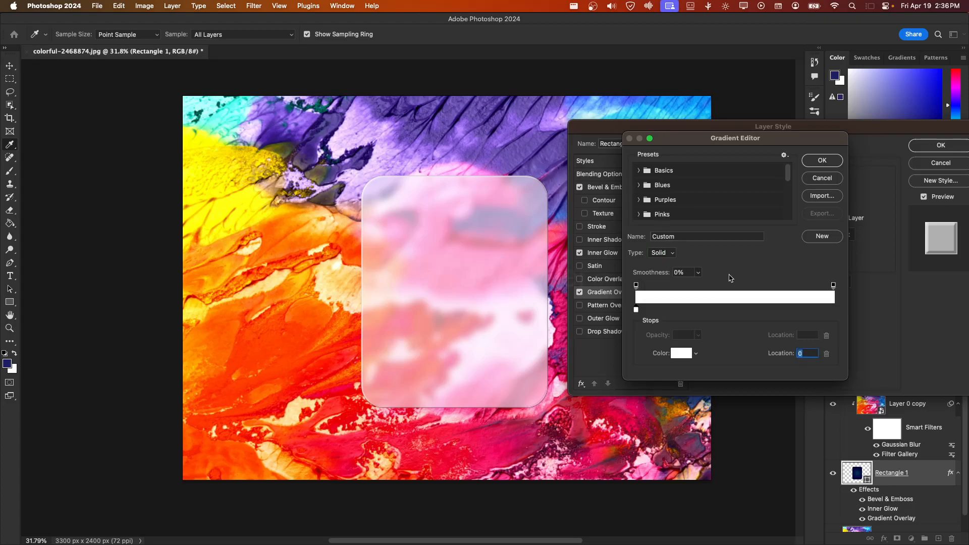
pyautogui.click(832, 310)
pyautogui.click(699, 272)
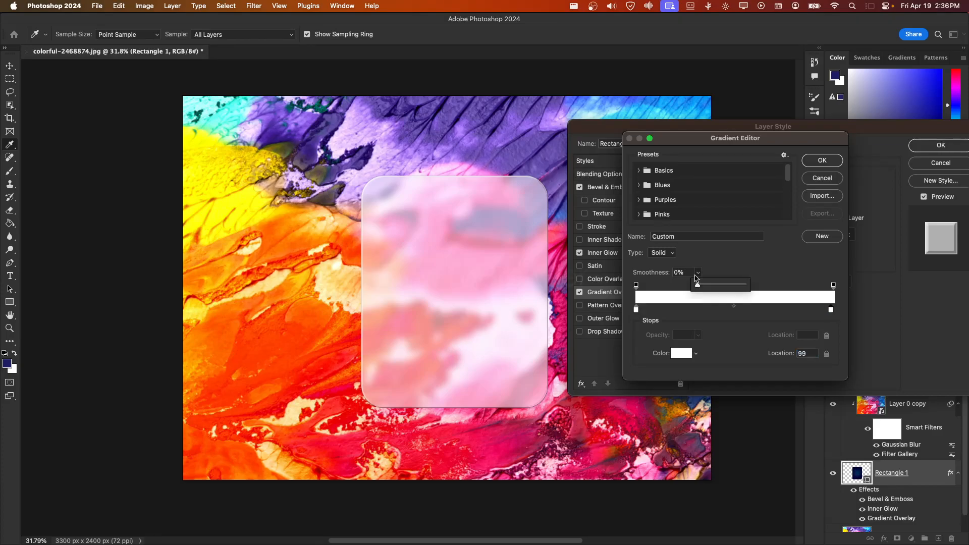
pyautogui.moveTo(696, 285); pyautogui.dragTo(672, 286)
pyautogui.click(636, 309)
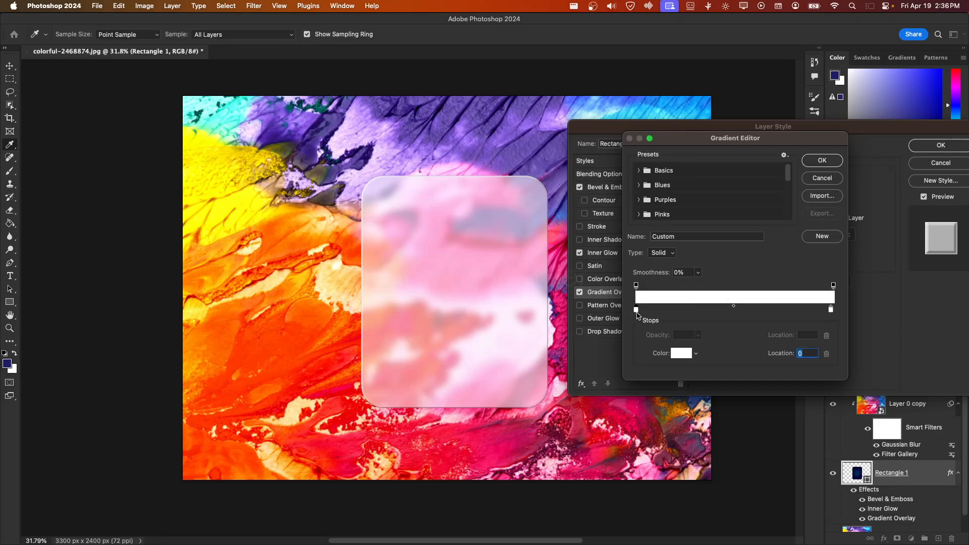
pyautogui.click(823, 160)
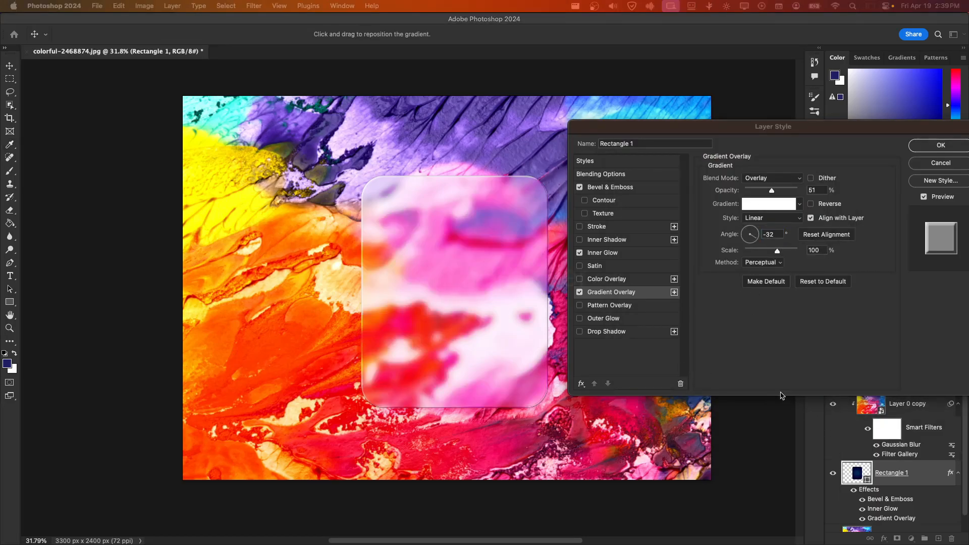
# Step: Add a Drop Shadow to Rectangle 1 with the Multiply blend mode
pyautogui.click(600, 332)
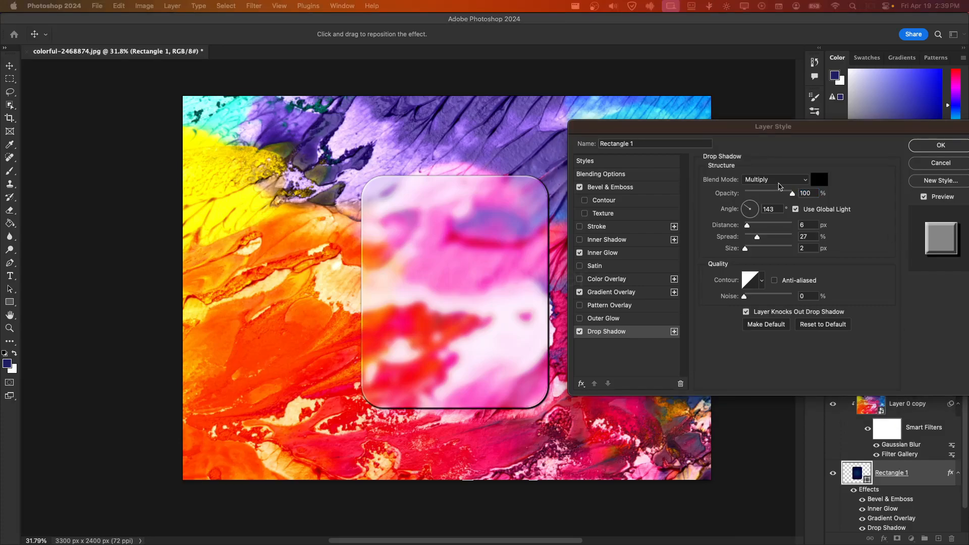
pyautogui.click(769, 182)
pyautogui.click(764, 188)
pyautogui.click(765, 182)
pyautogui.click(773, 167)
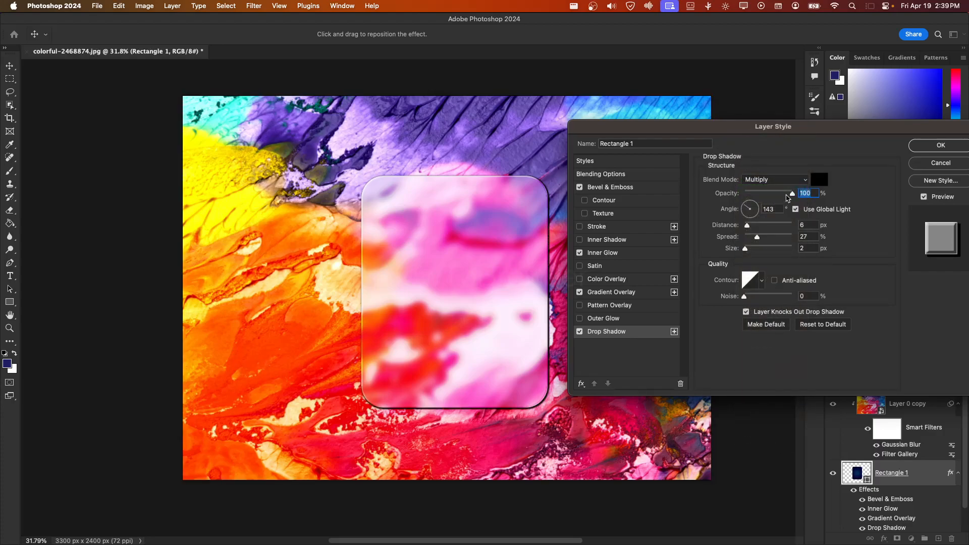
# Step: Set the Drop Shadow's opacity to 41% and angle to 146°, adjust its distance and spread, and select Layer 0 once the styles are applied
pyautogui.moveTo(787, 196); pyautogui.dragTo(747, 210)
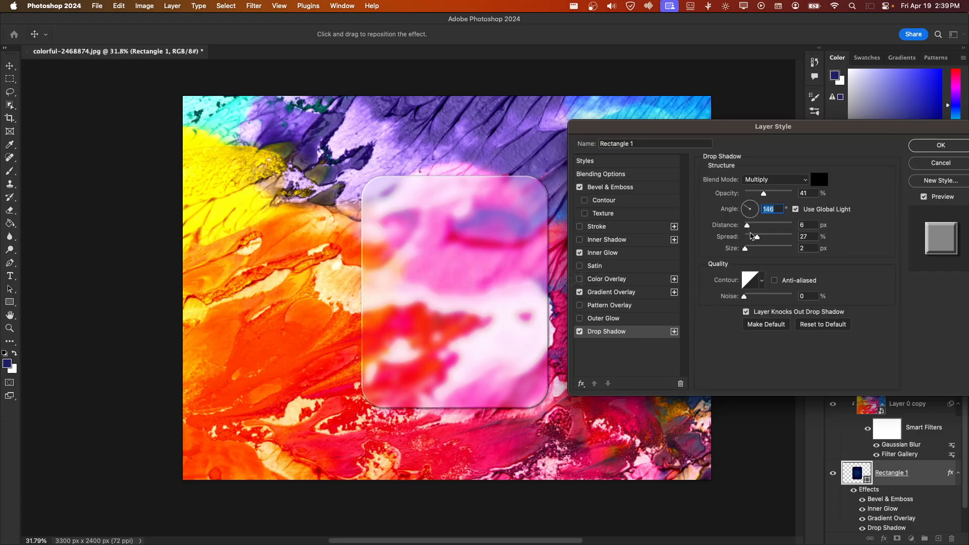
pyautogui.moveTo(747, 228)
pyautogui.mouseDown()
pyautogui.moveTo(780, 228)
pyautogui.moveTo(757, 254)
pyautogui.moveTo(771, 254)
pyautogui.moveTo(755, 254)
pyautogui.moveTo(783, 255)
pyautogui.moveTo(770, 255)
pyautogui.moveTo(772, 226)
pyautogui.moveTo(748, 242)
pyautogui.mouseUp()
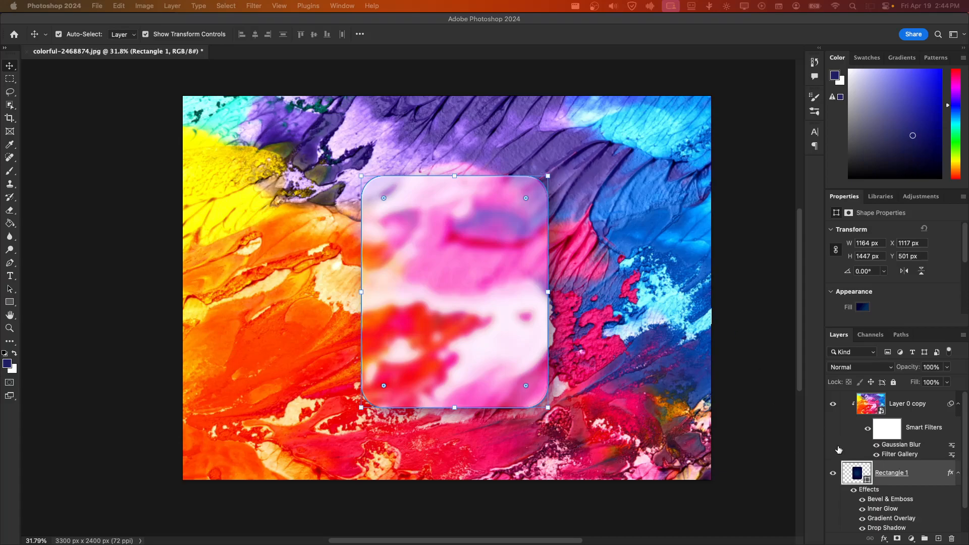
pyautogui.click(699, 393)
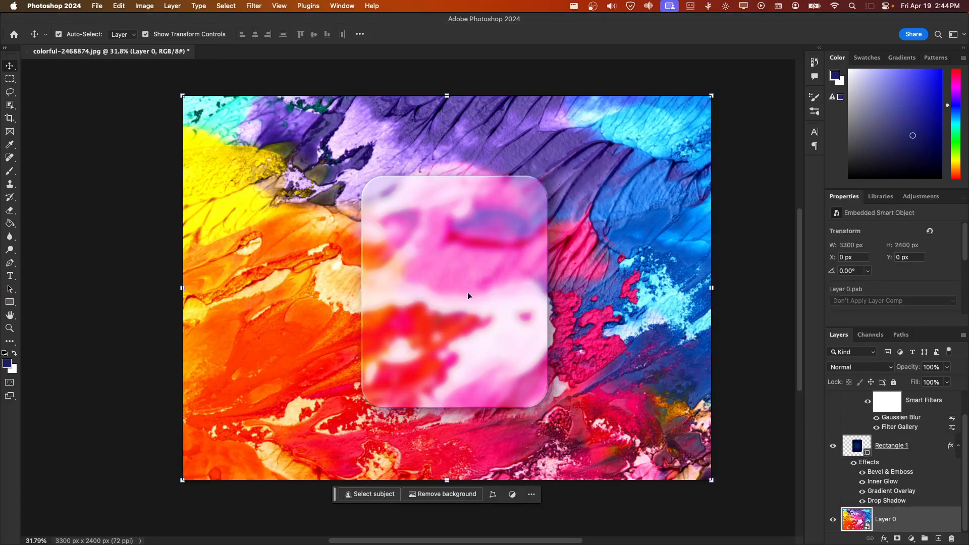